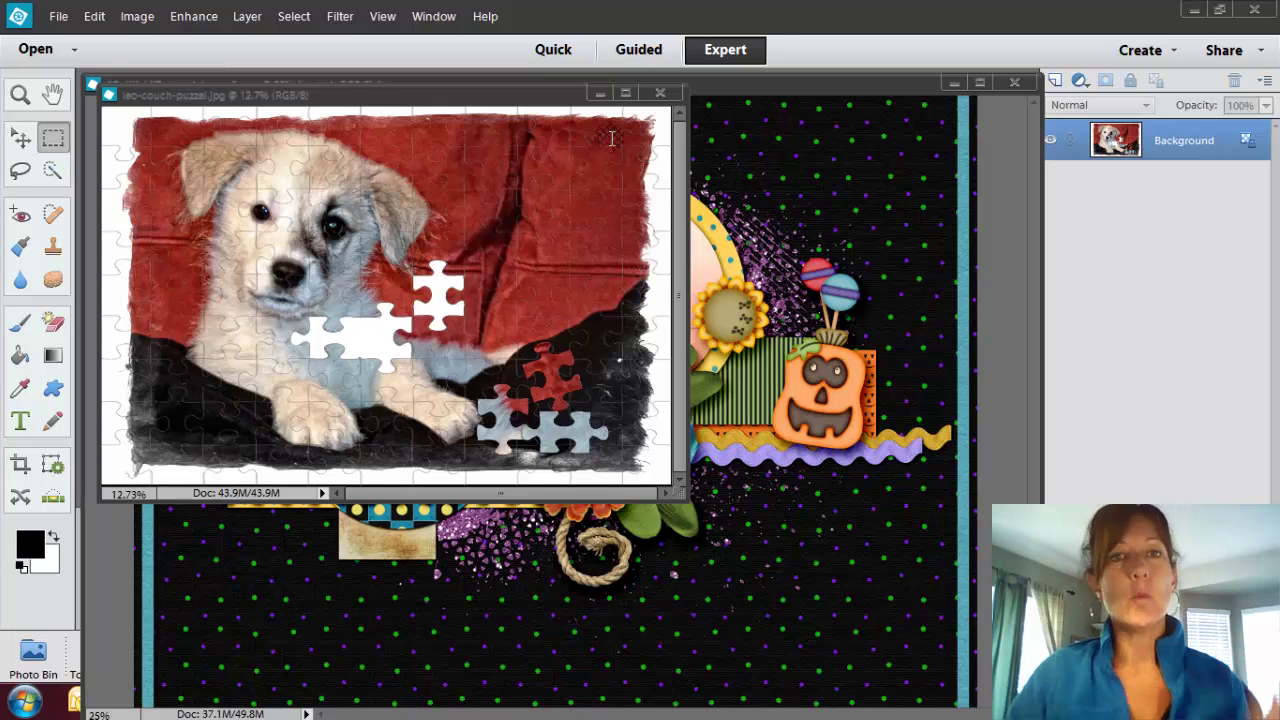
Step: Close the finished leo-couch-puzzel.jpg and the leo02.jpg photos, leaving the Halloween quickpage open
left_click(660, 92)
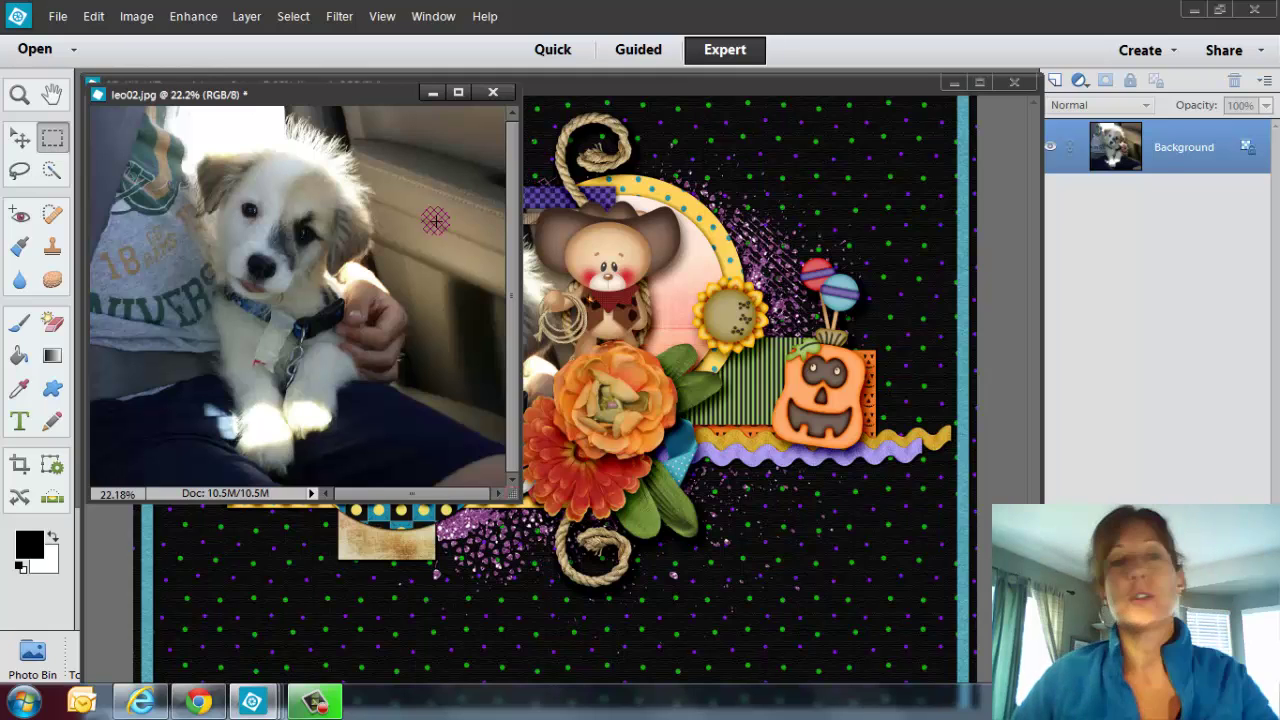
left_click(494, 93)
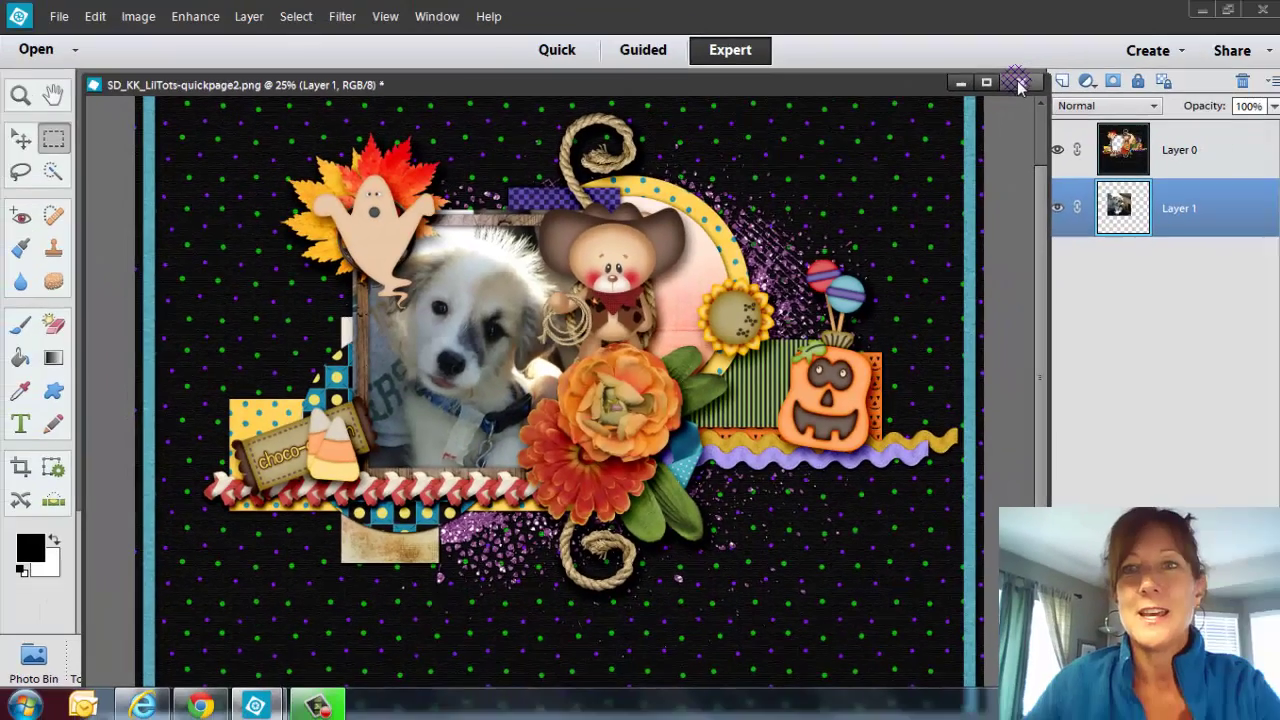
Step: Close the quickpage without saving and open leo-couch-artistic.jpg
left_click(1015, 82)
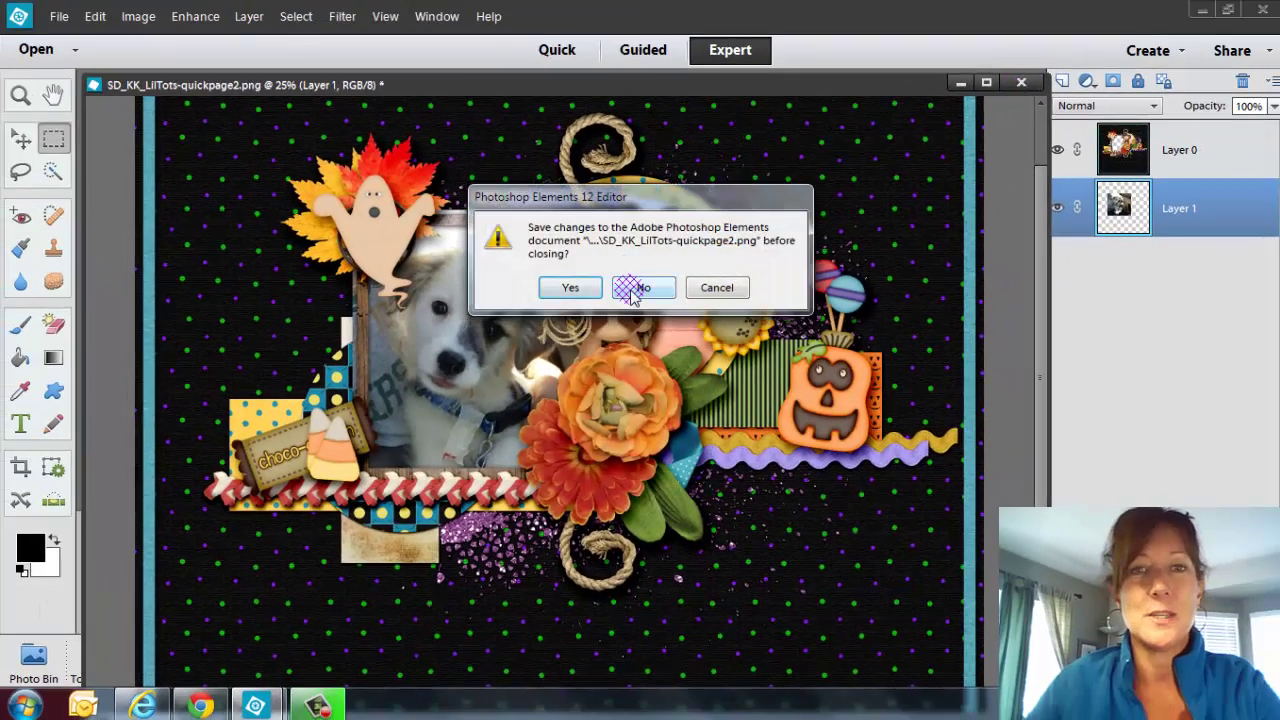
left_click(640, 286)
left_click(59, 16)
left_click(110, 54)
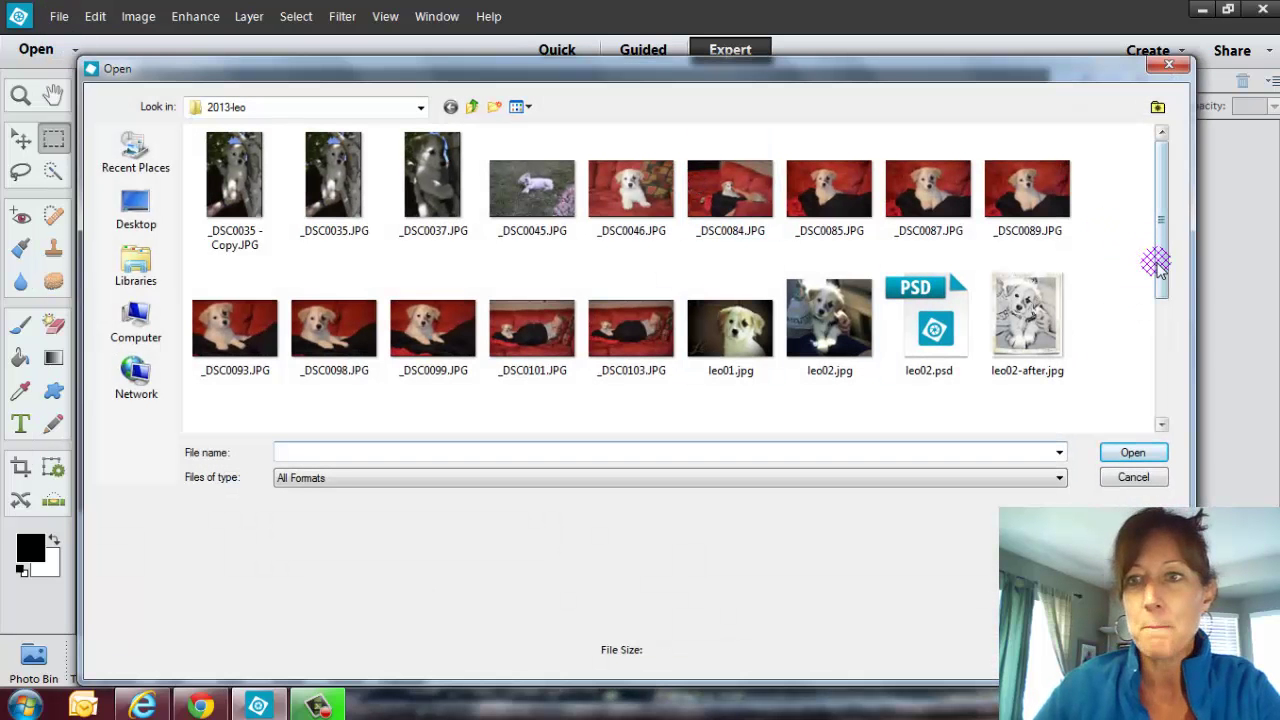
left_click_drag(1157, 266, 1163, 428)
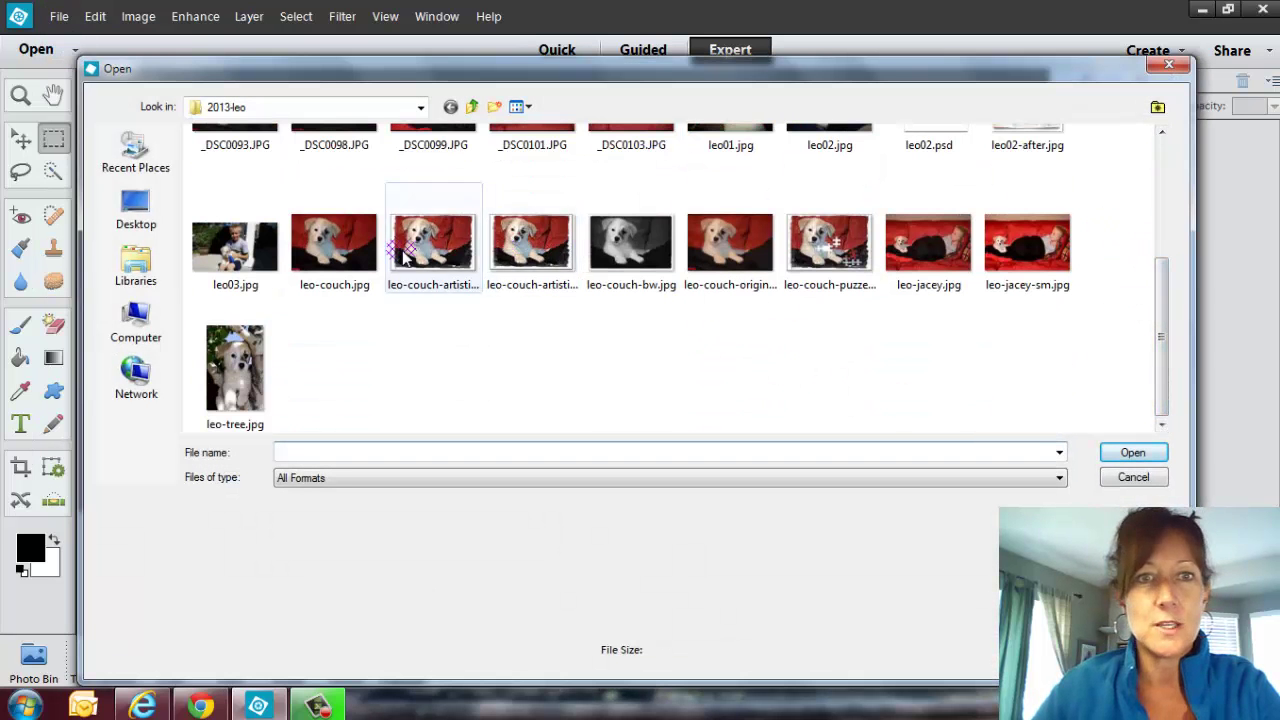
left_click(437, 256)
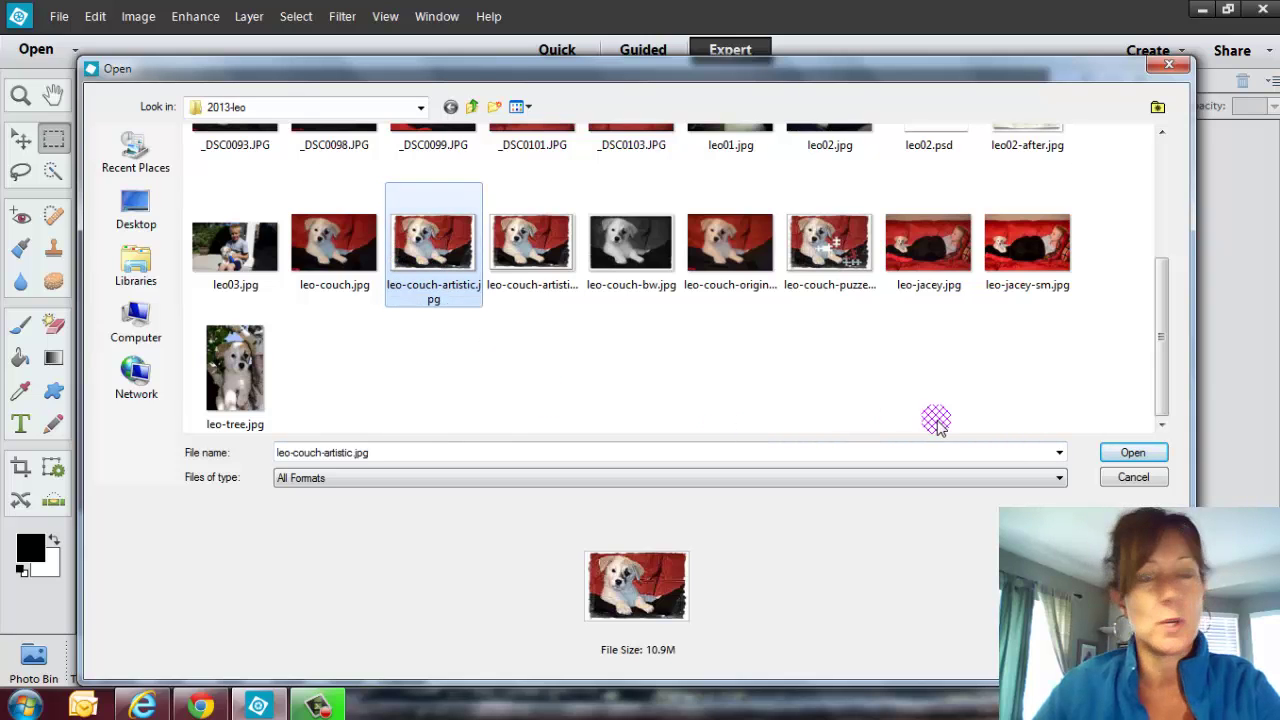
left_click(1128, 452)
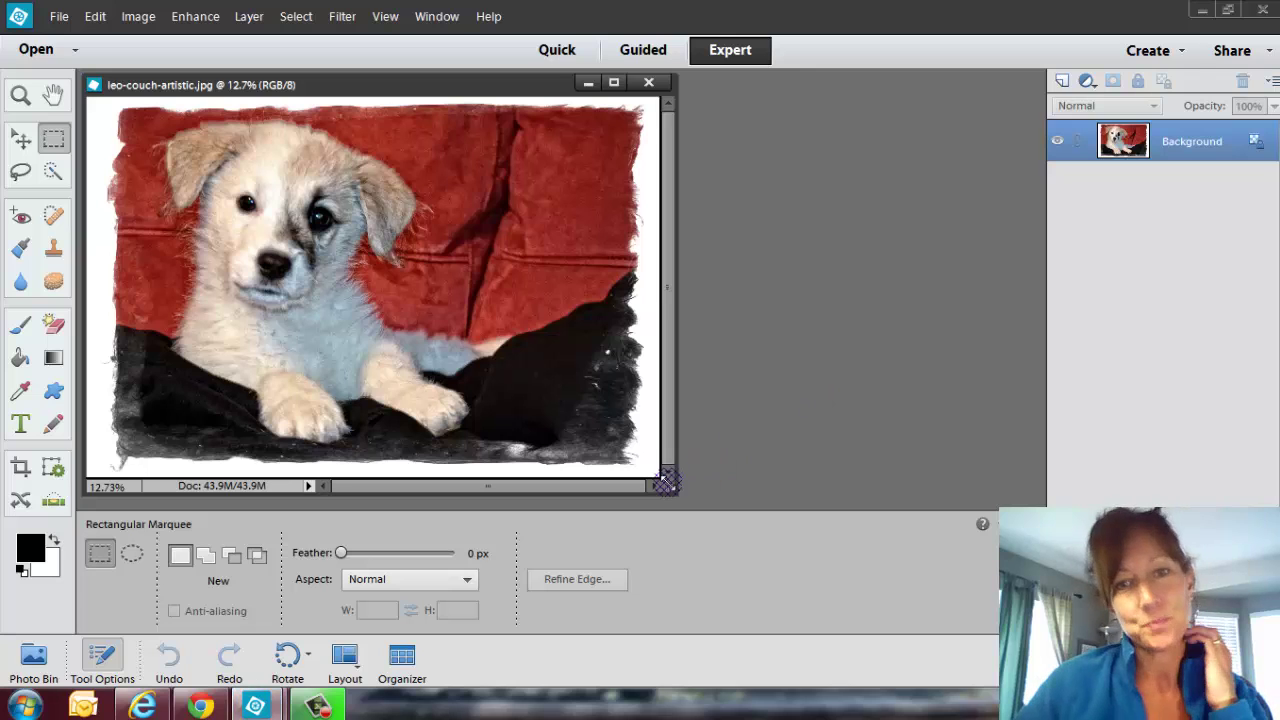
Step: Enlarge the photo's window and zoom in on the puppy
left_click_drag(672, 490, 962, 597)
left_click(20, 95)
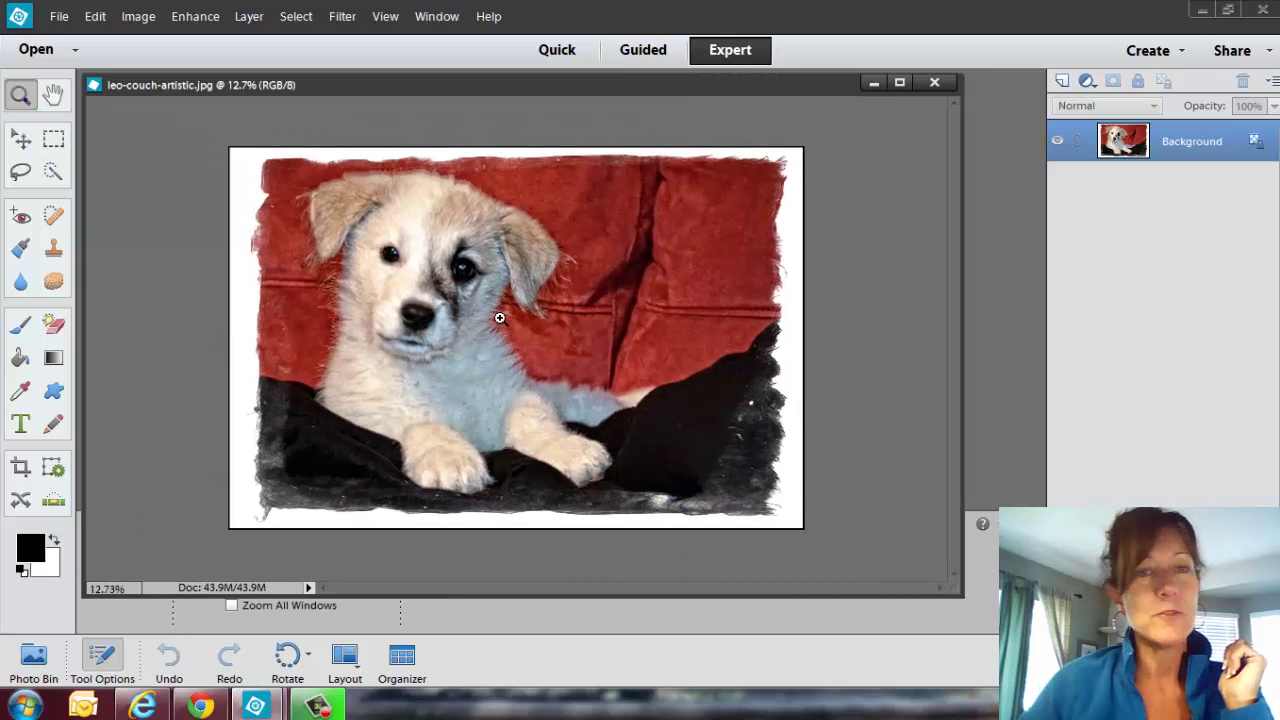
left_click(502, 322)
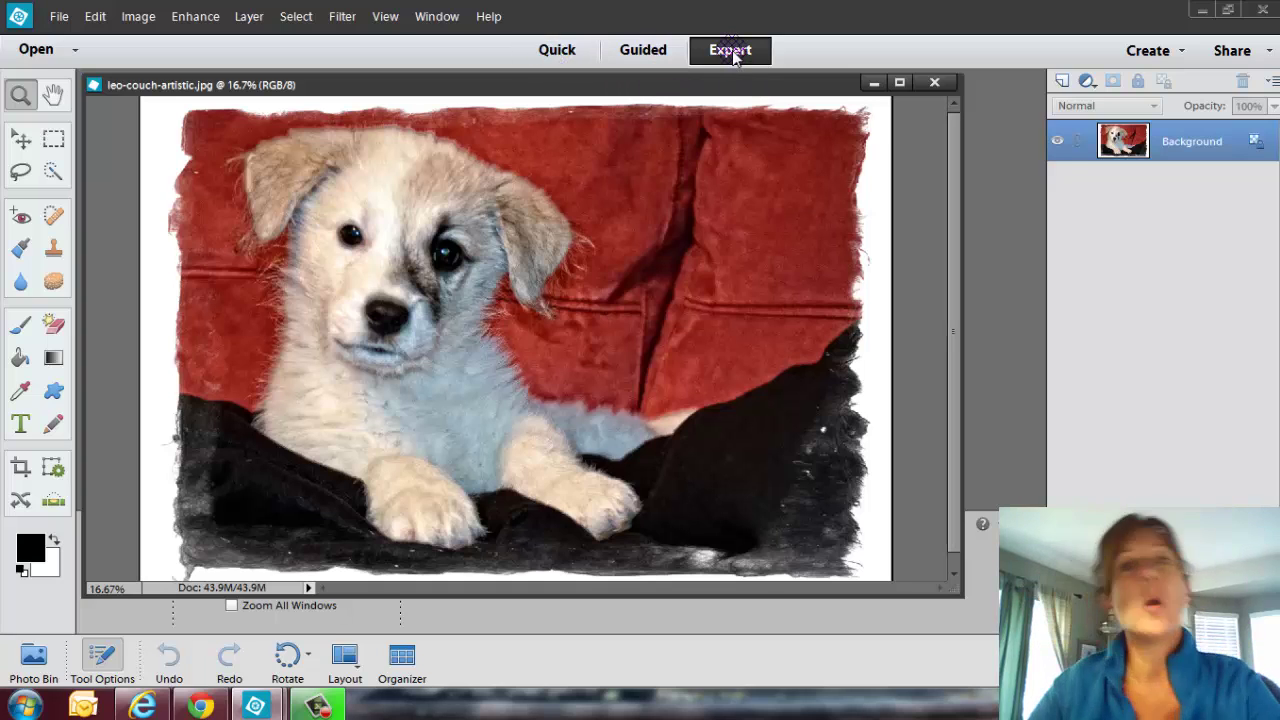
Step: Switch to Guided mode and find Puzzle Effect under Photo Play in the guided edits list
left_click(643, 52)
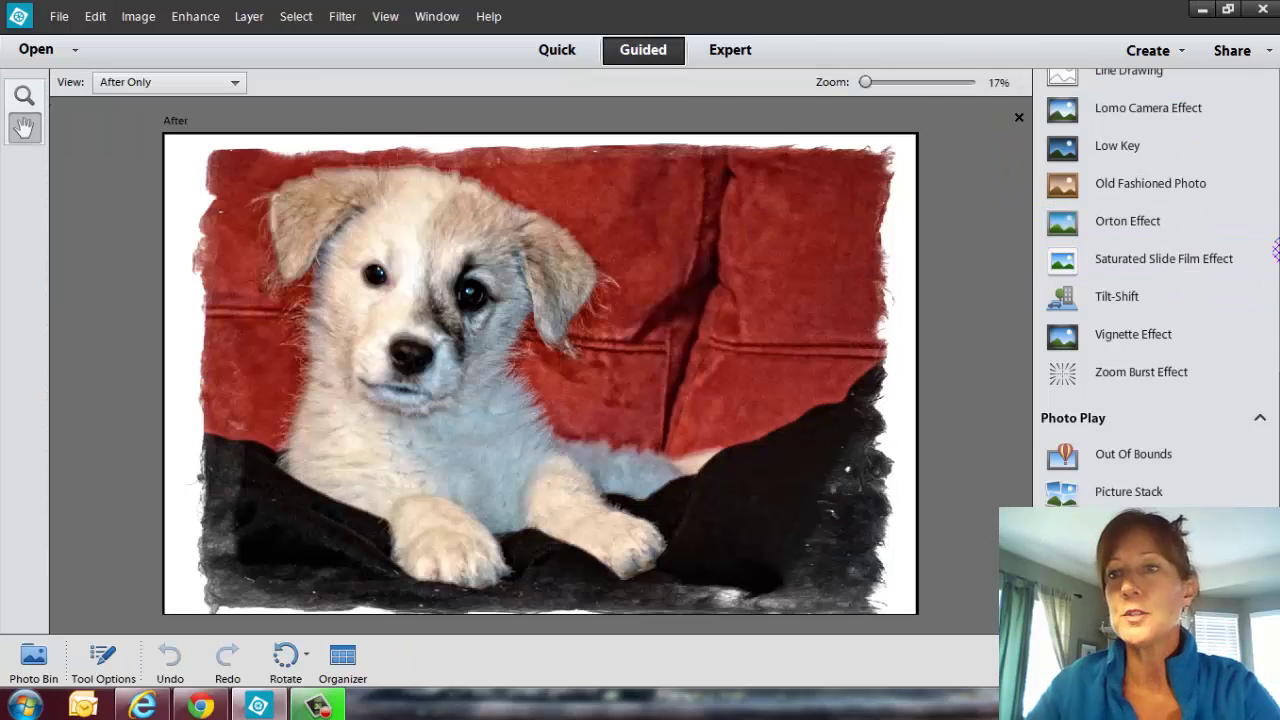
scroll(1272, 240, "up", 5)
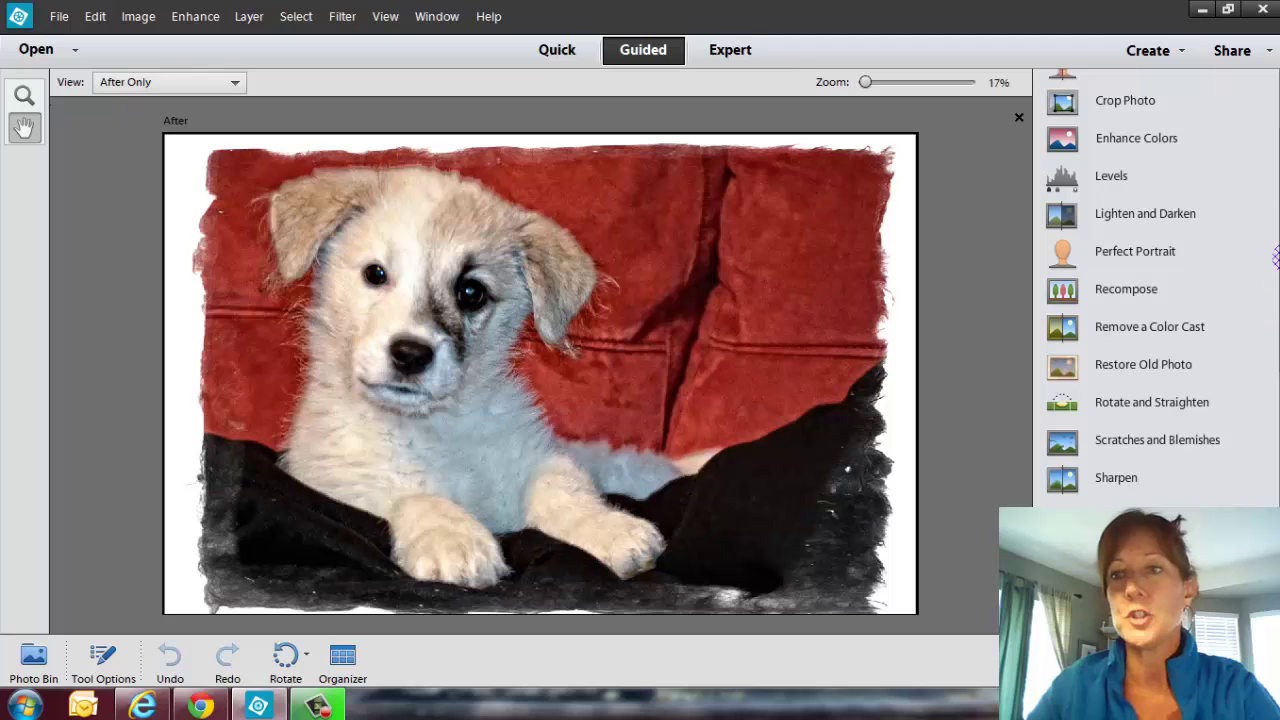
scroll(1274, 346, "down", 5)
left_click_drag(1272, 350, 1276, 496)
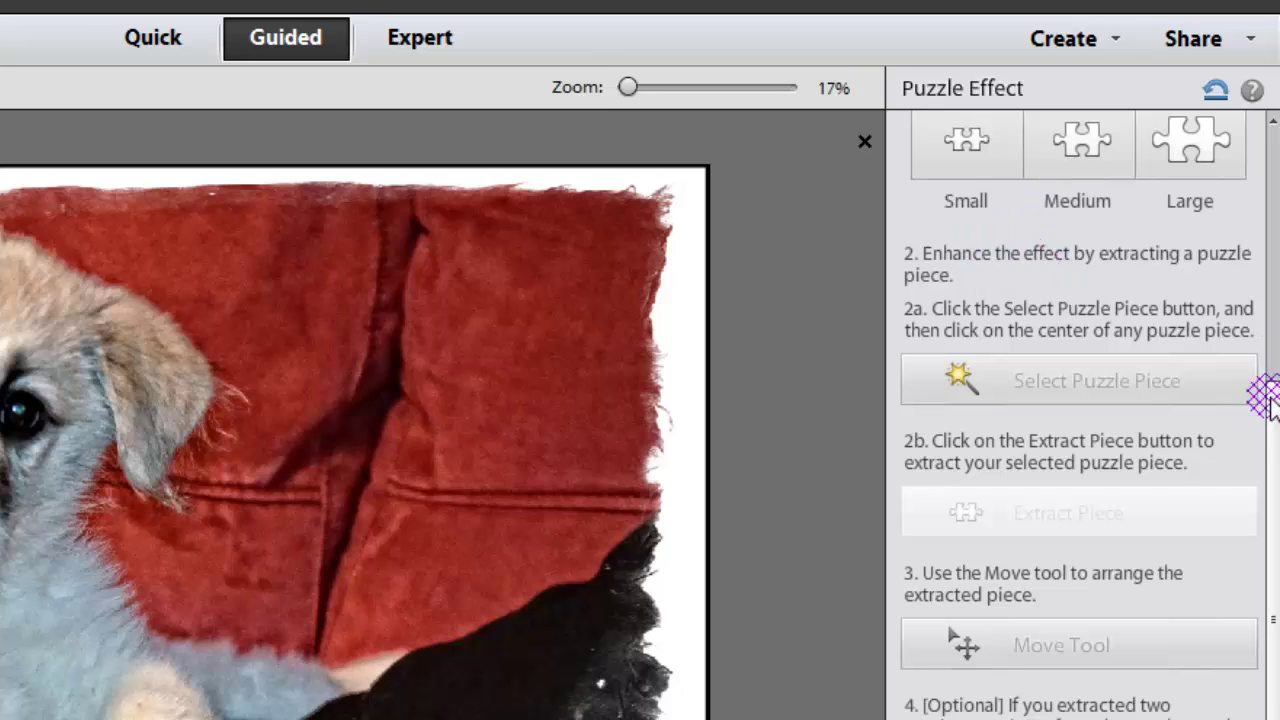
left_click_drag(1277, 400, 1266, 237)
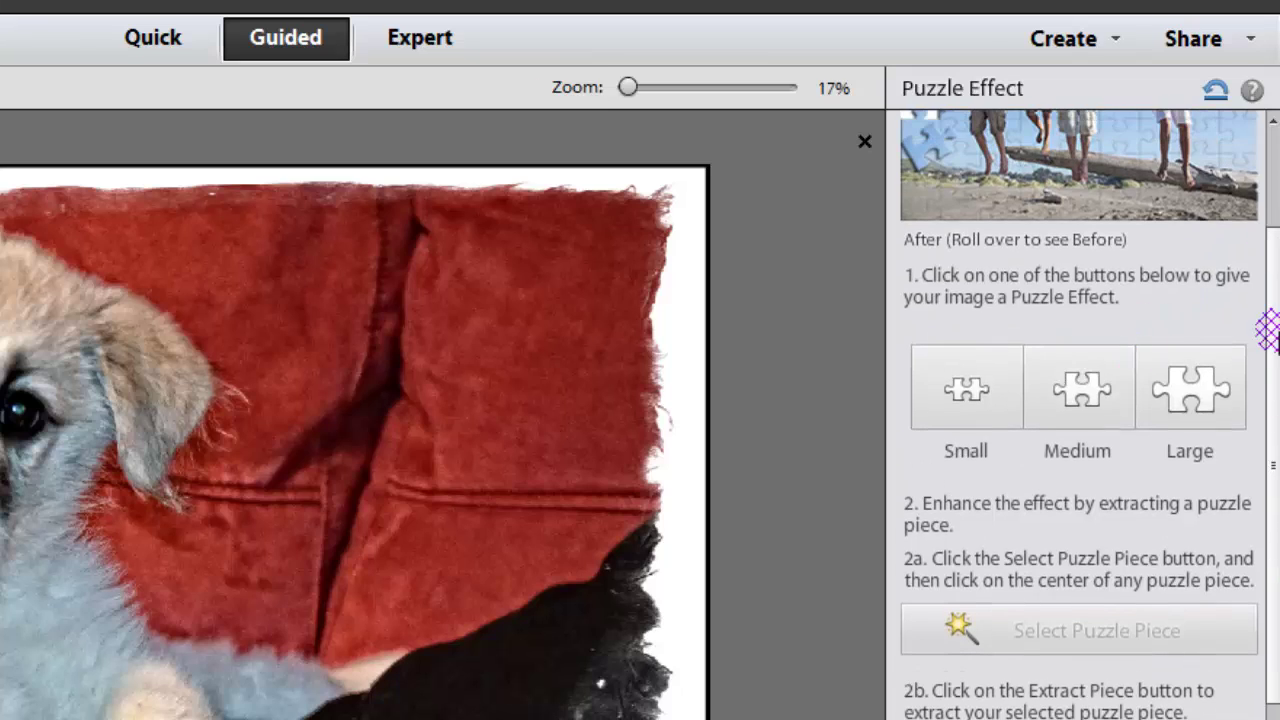
scroll(1276, 333, "up", 3)
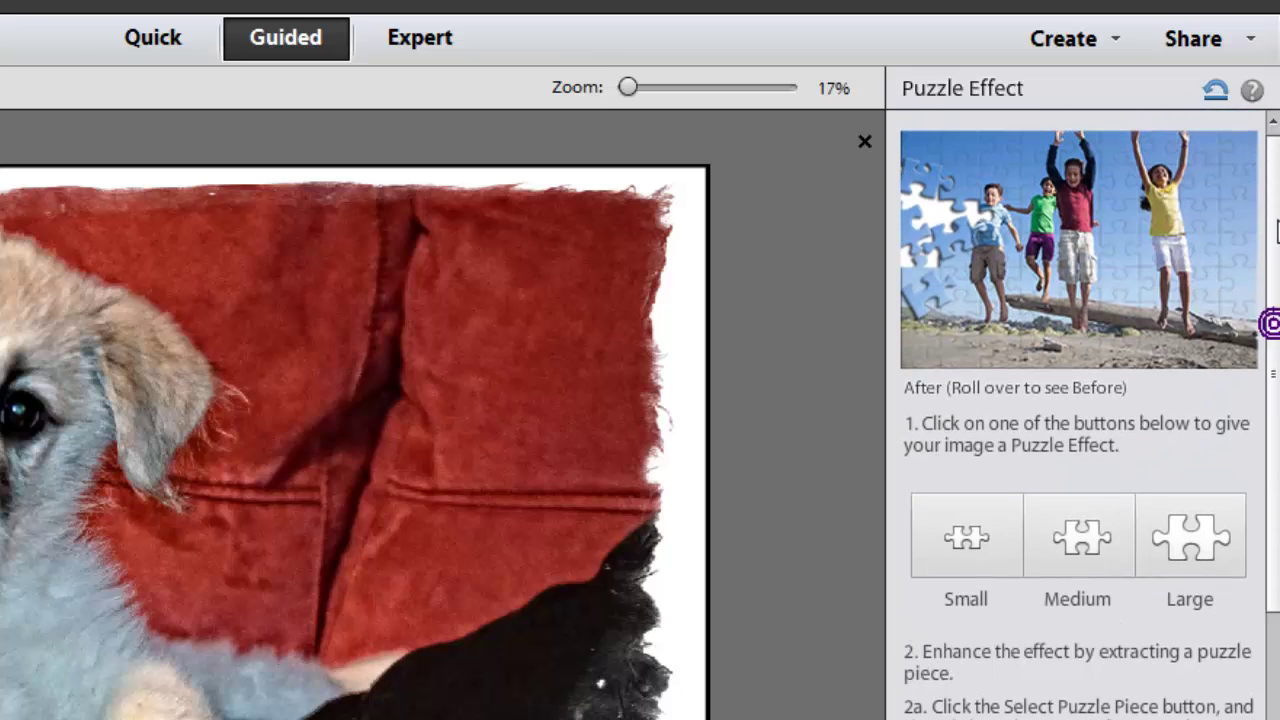
Step: Compare Small, Medium and Large puzzle pieces, settling on Medium
left_click(972, 543)
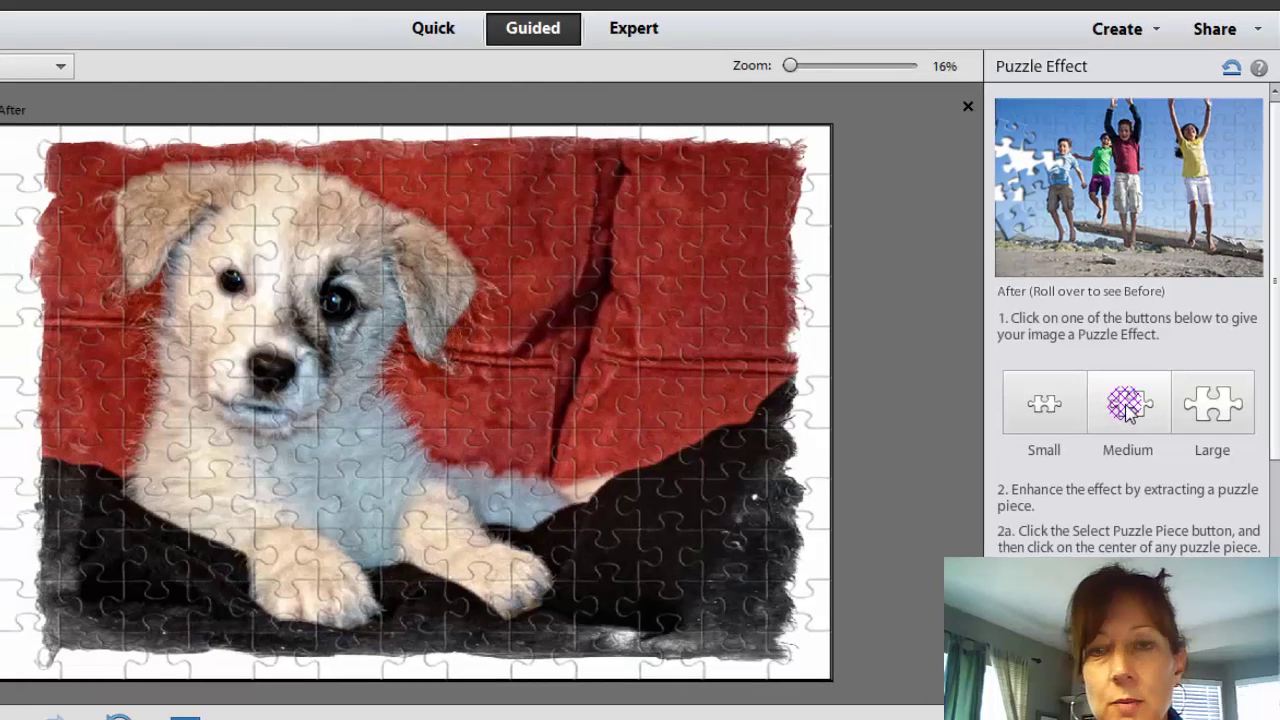
left_click(1077, 550)
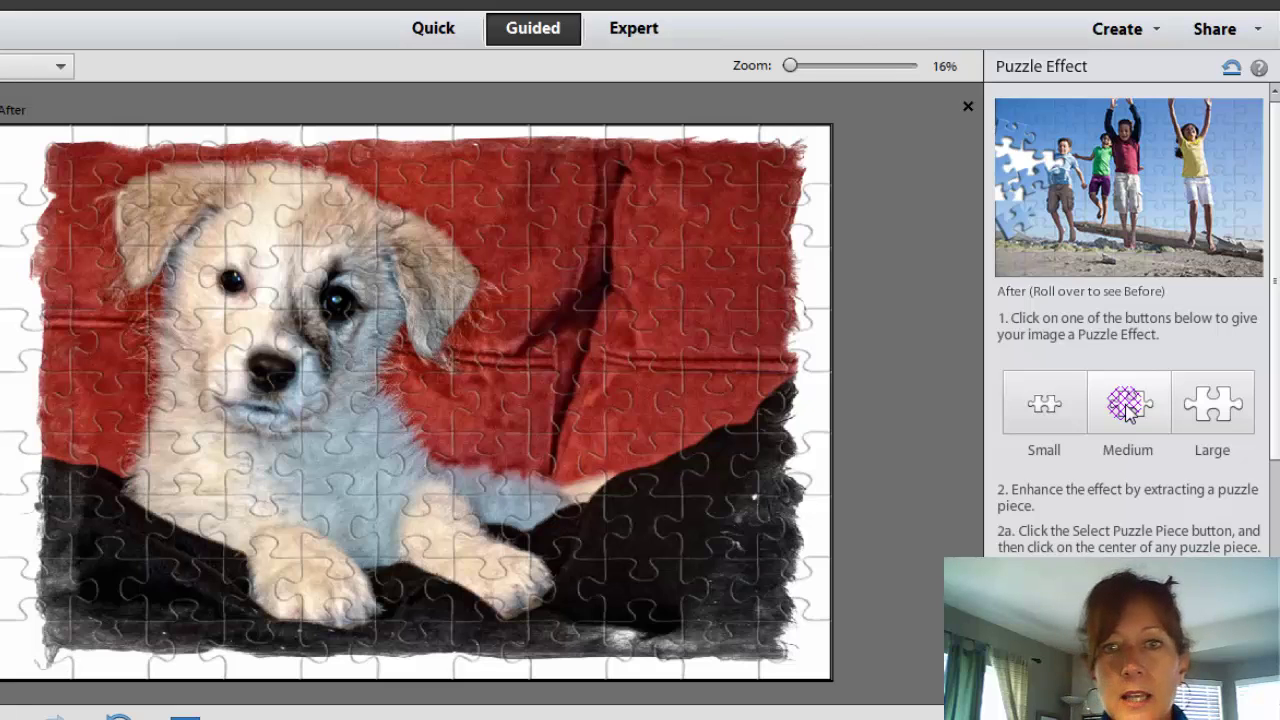
left_click(1205, 405)
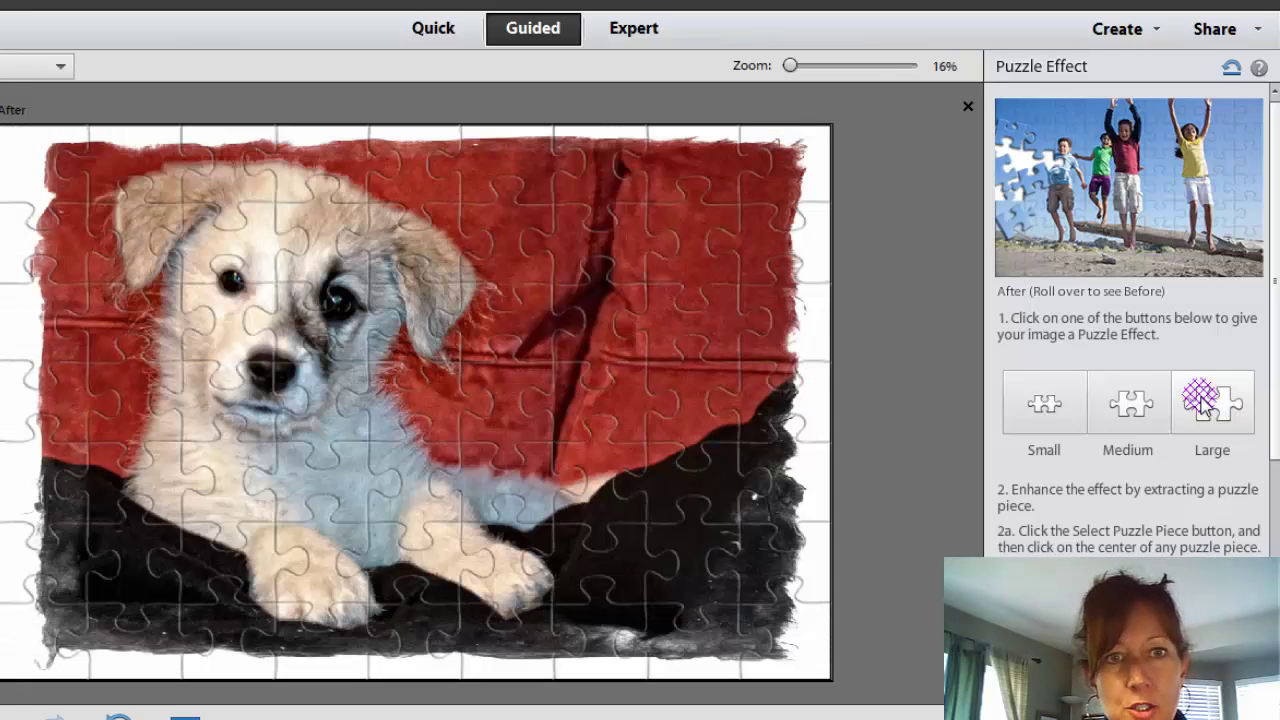
left_click(1132, 402)
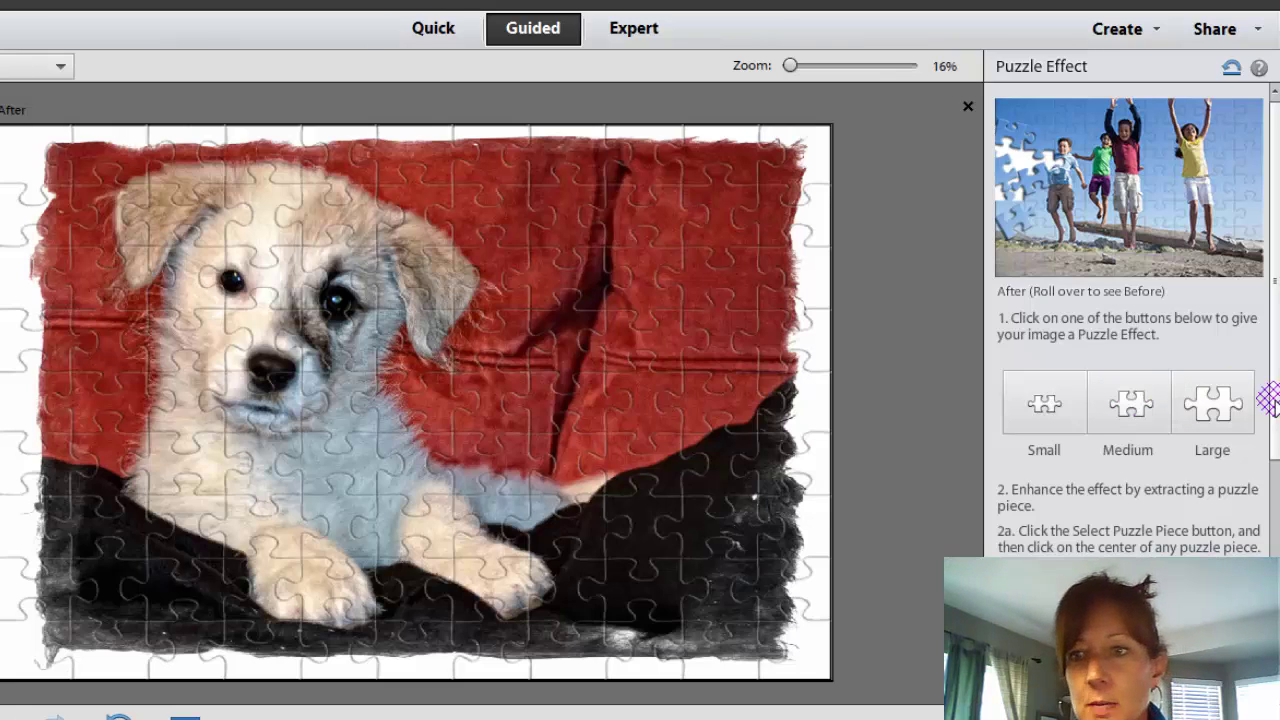
scroll(1274, 399, "down", 2)
scroll(1276, 537, "down", 1)
Step: Extract the shoulder piece, moving it and rotating it clockwise, then move the chest piece onto the dark blanket
left_click(1108, 283)
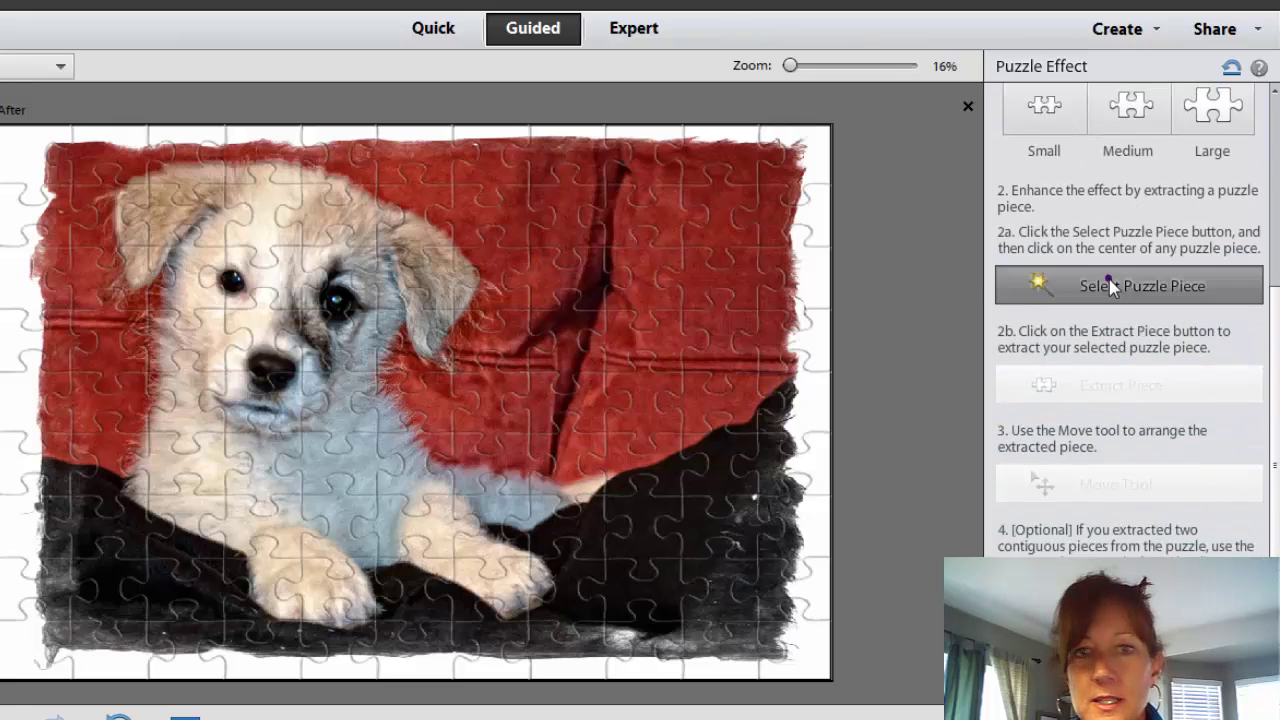
left_click(431, 402)
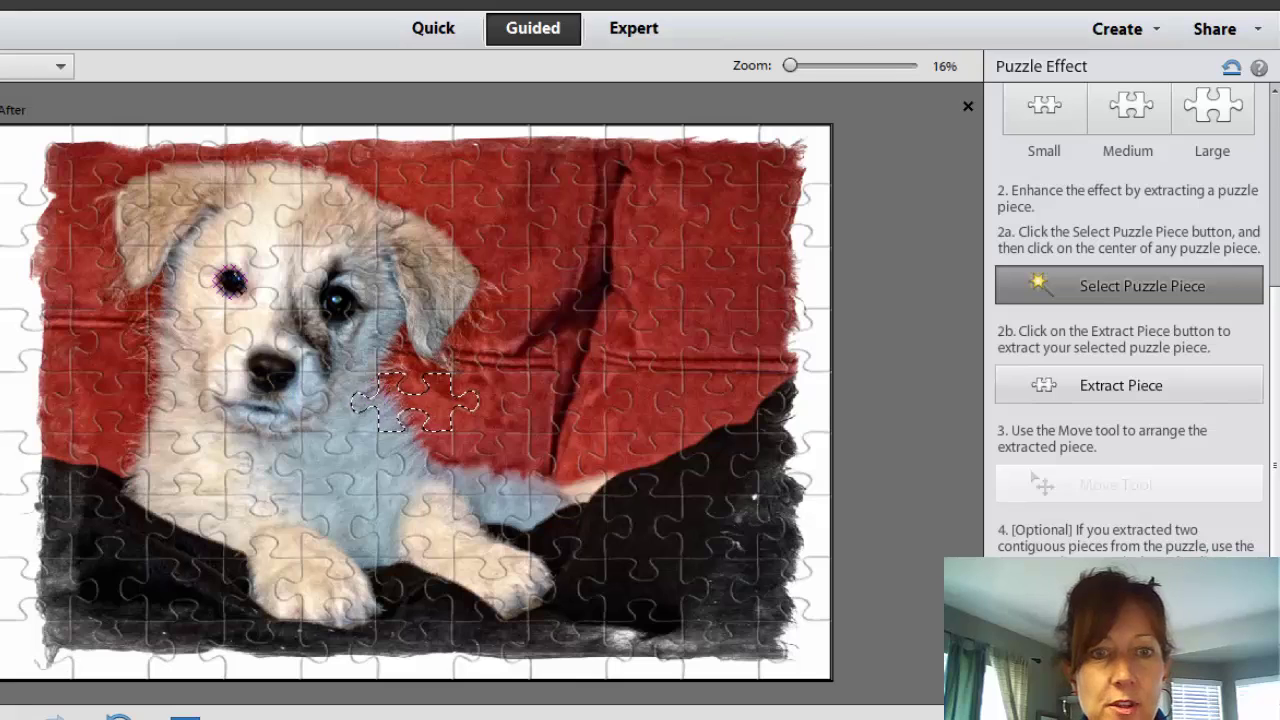
left_click(1100, 388)
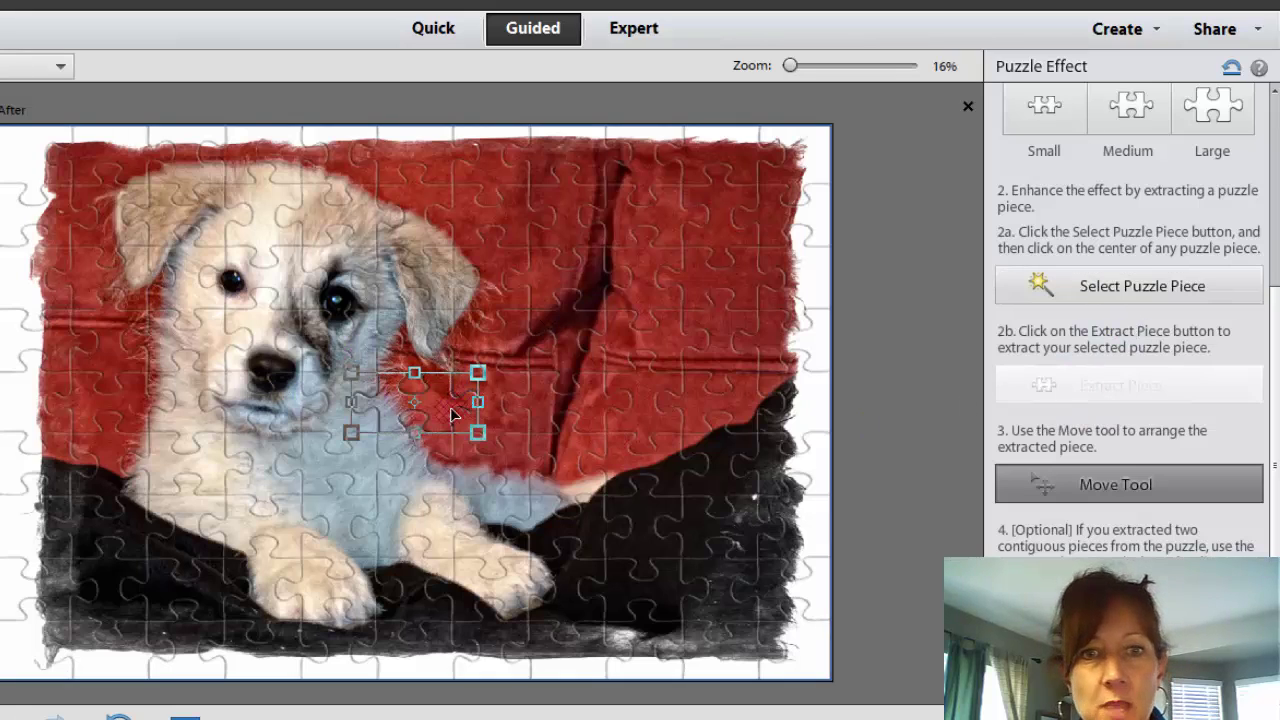
left_click_drag(452, 410, 690, 554)
left_click_drag(718, 506, 726, 548)
left_click(754, 600)
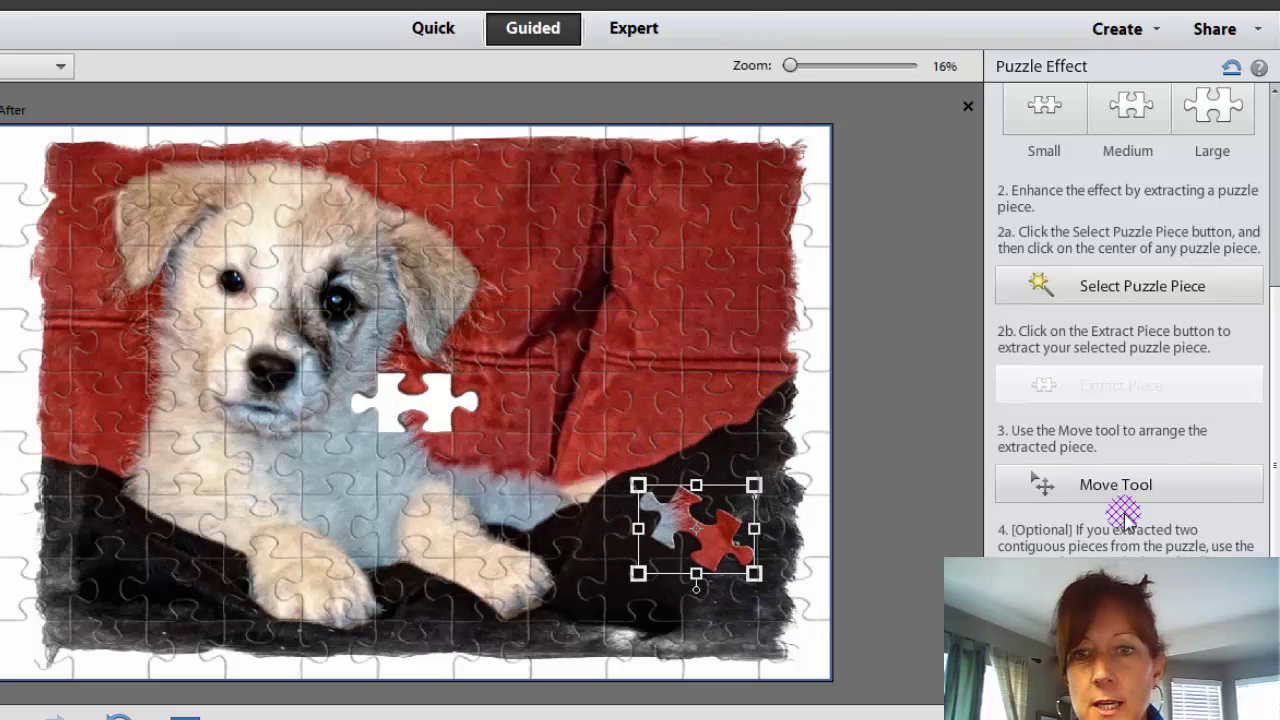
left_click(1168, 288)
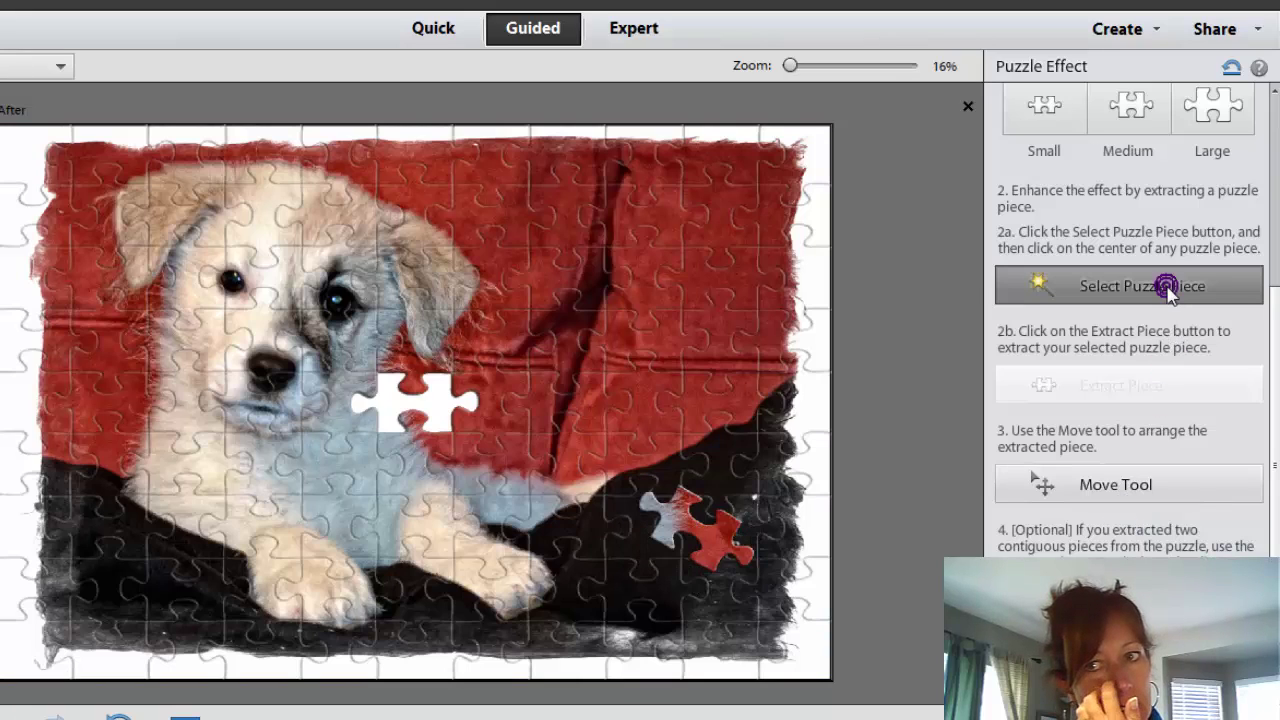
left_click(320, 458)
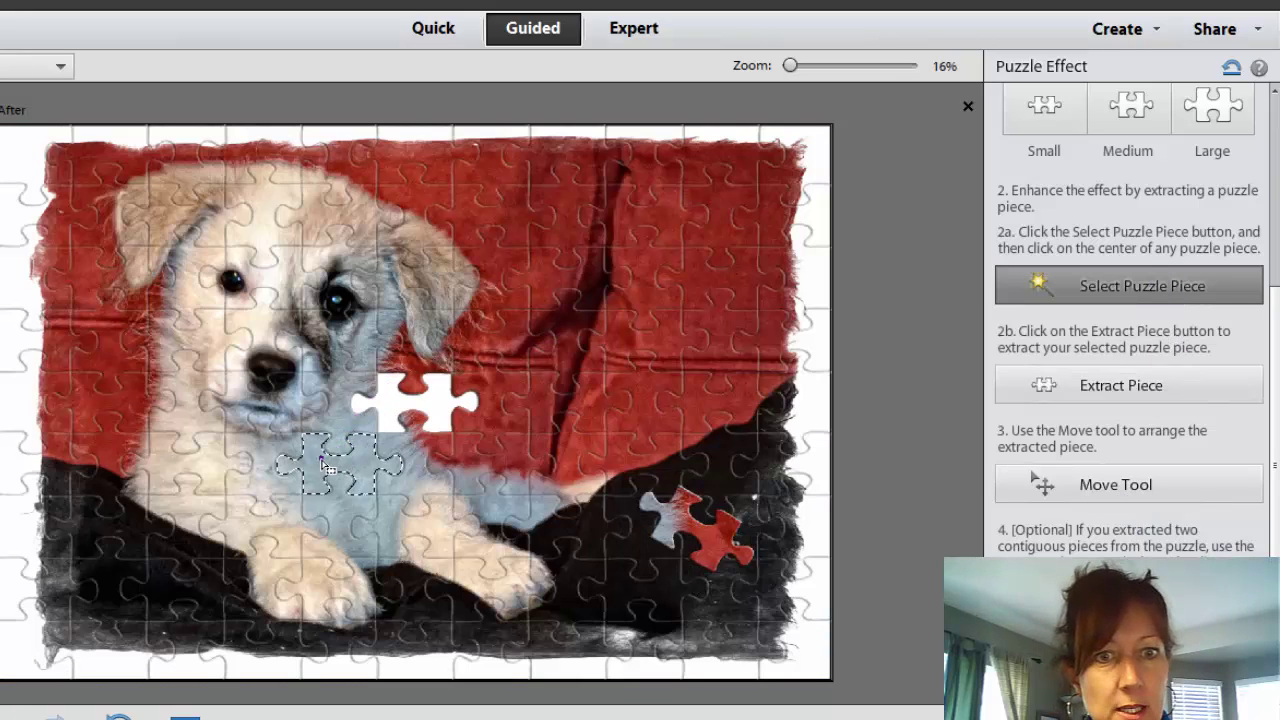
left_click(1132, 390)
left_click_drag(423, 420, 602, 578)
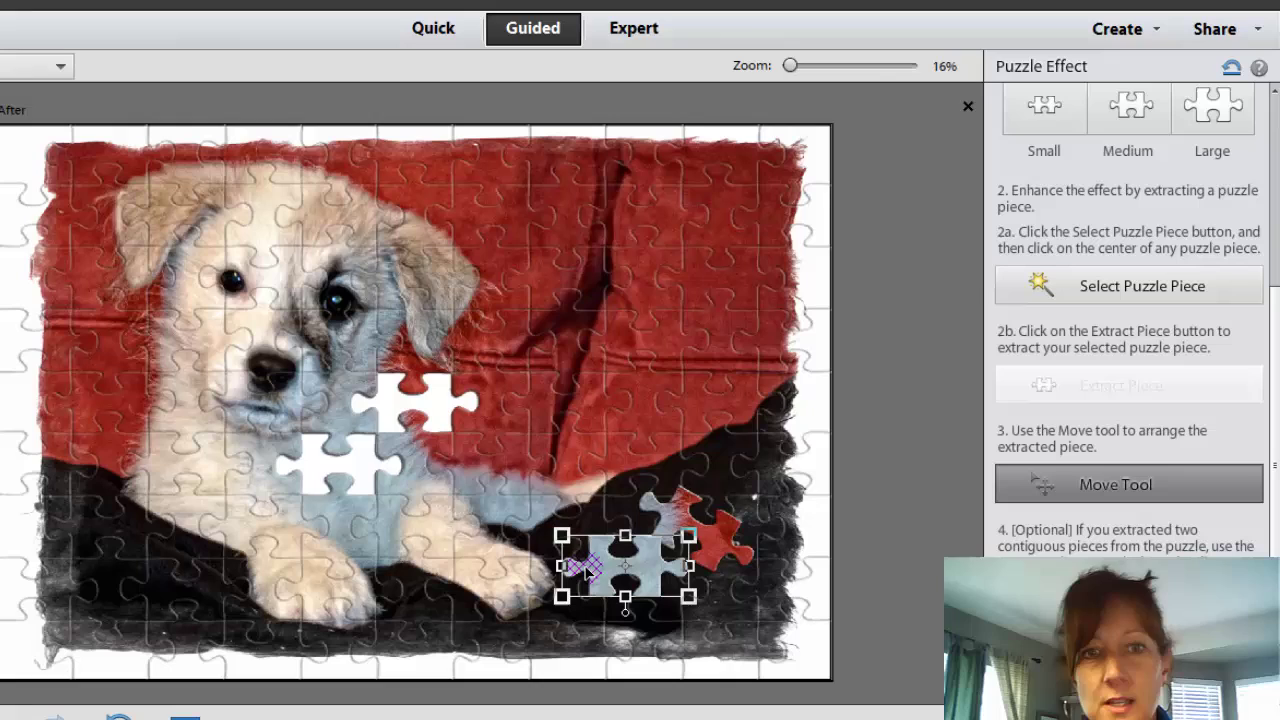
Step: Extract the nose and cheek pieces, placing them on the red blanket and its lower right
left_click(1100, 286)
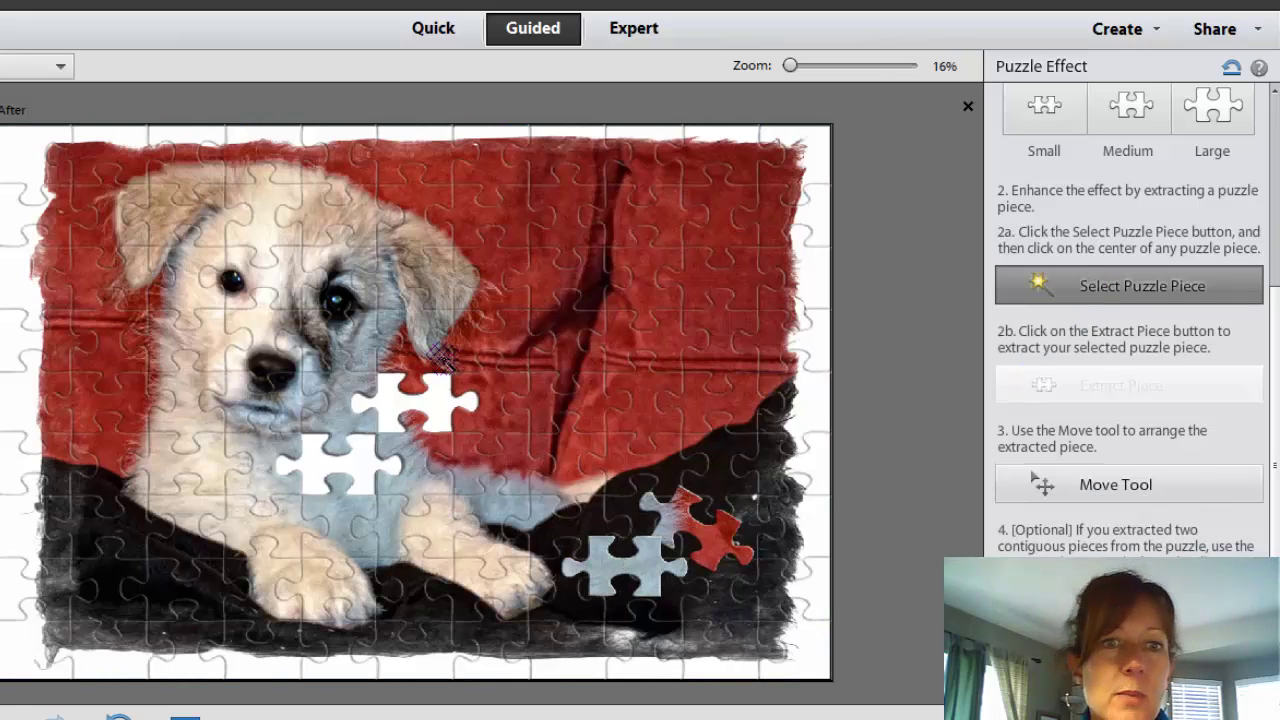
left_click(280, 425)
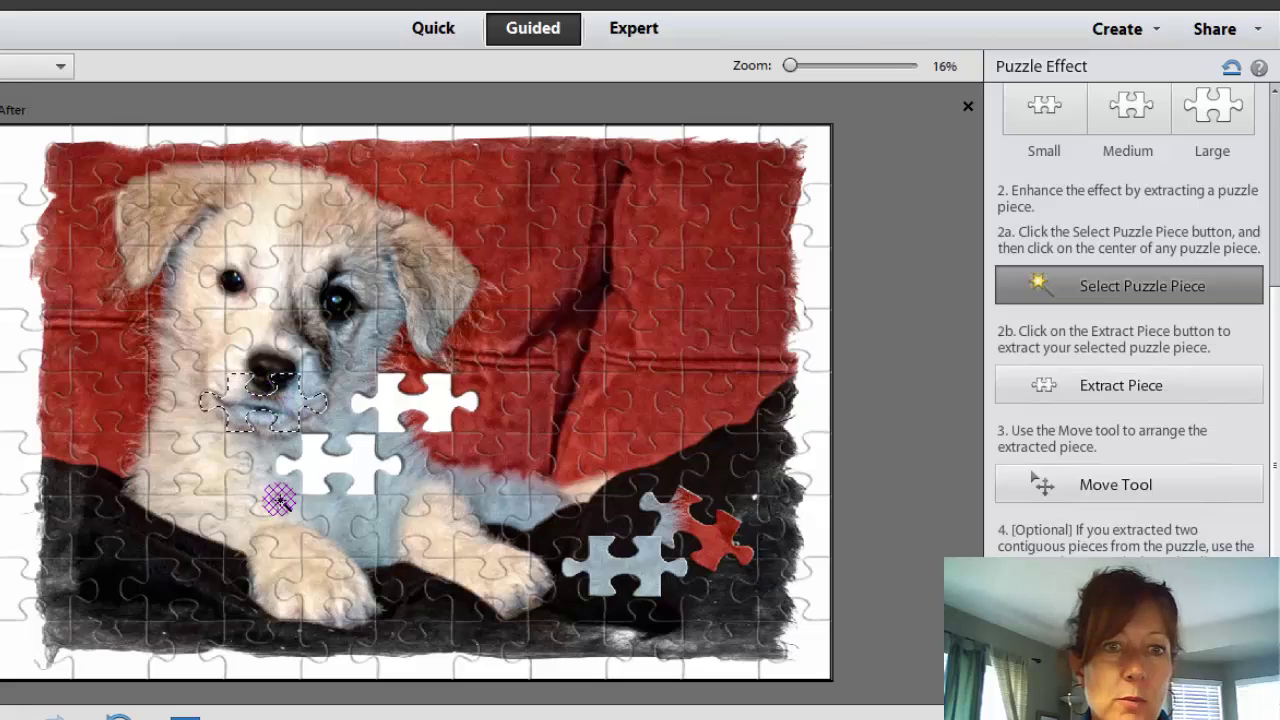
left_click(1103, 398)
left_click_drag(428, 406, 688, 368)
left_click(1190, 287)
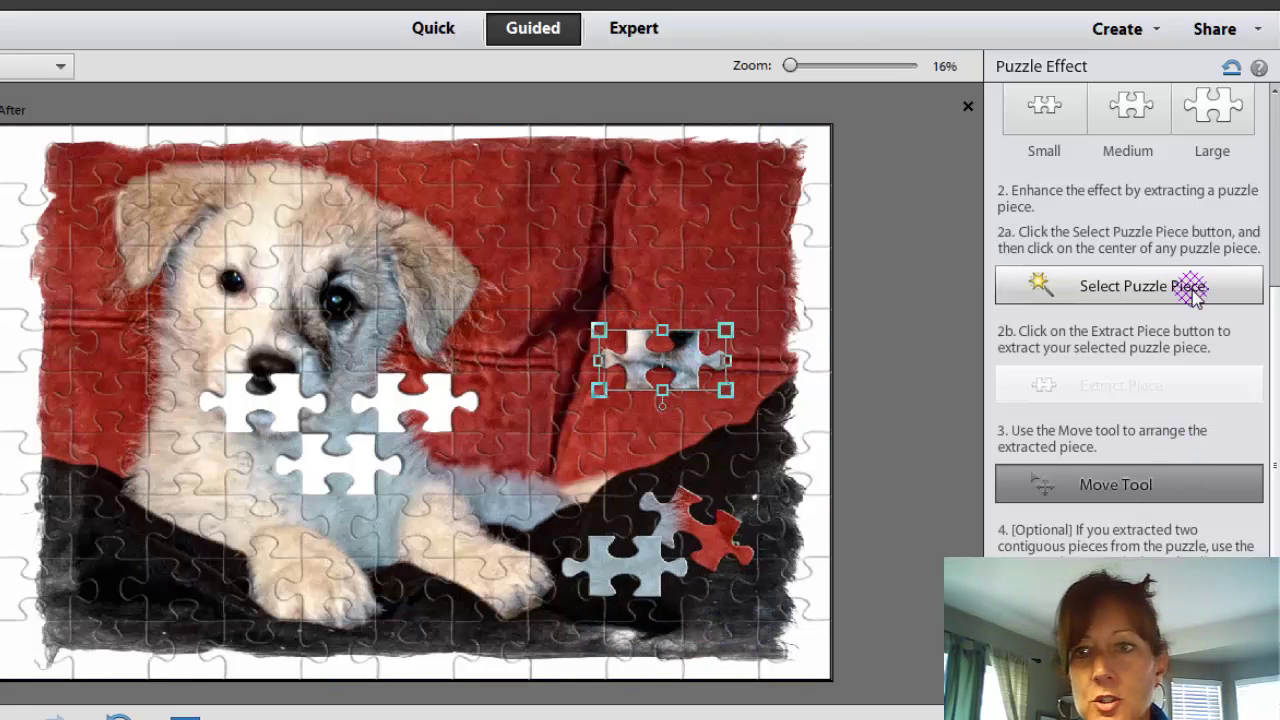
left_click(265, 455)
left_click(1091, 385)
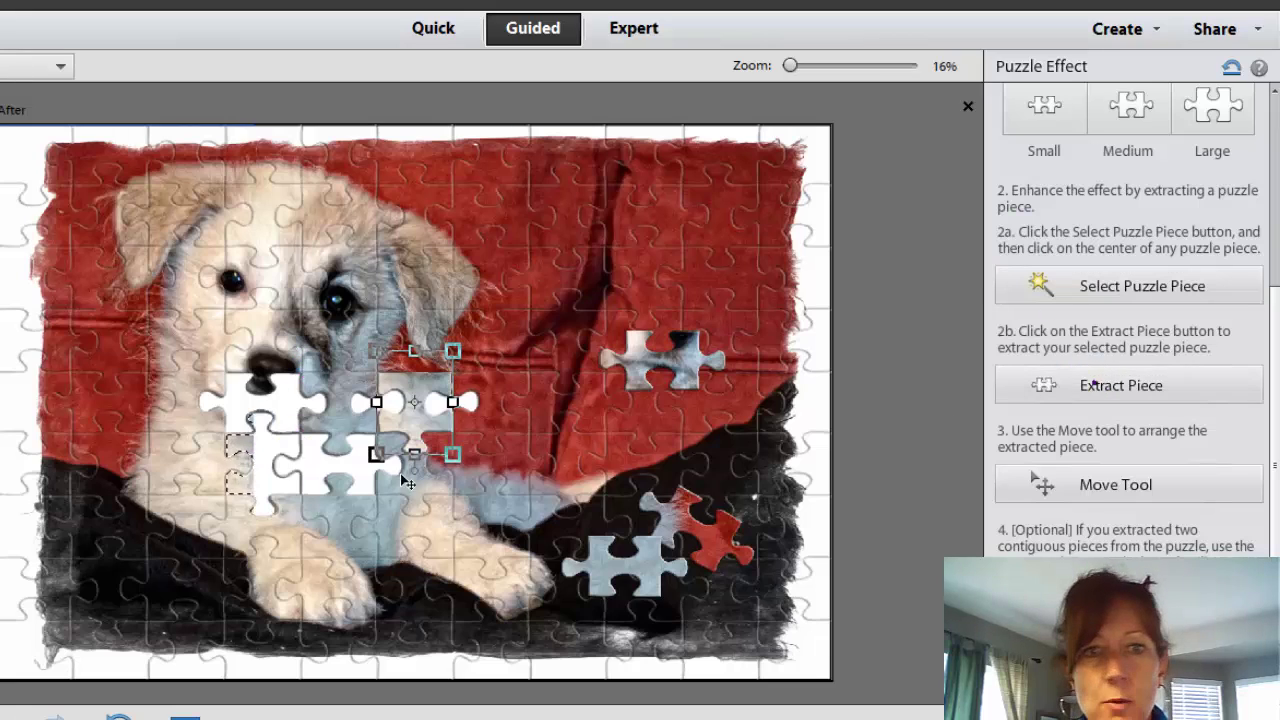
left_click_drag(423, 414, 745, 452)
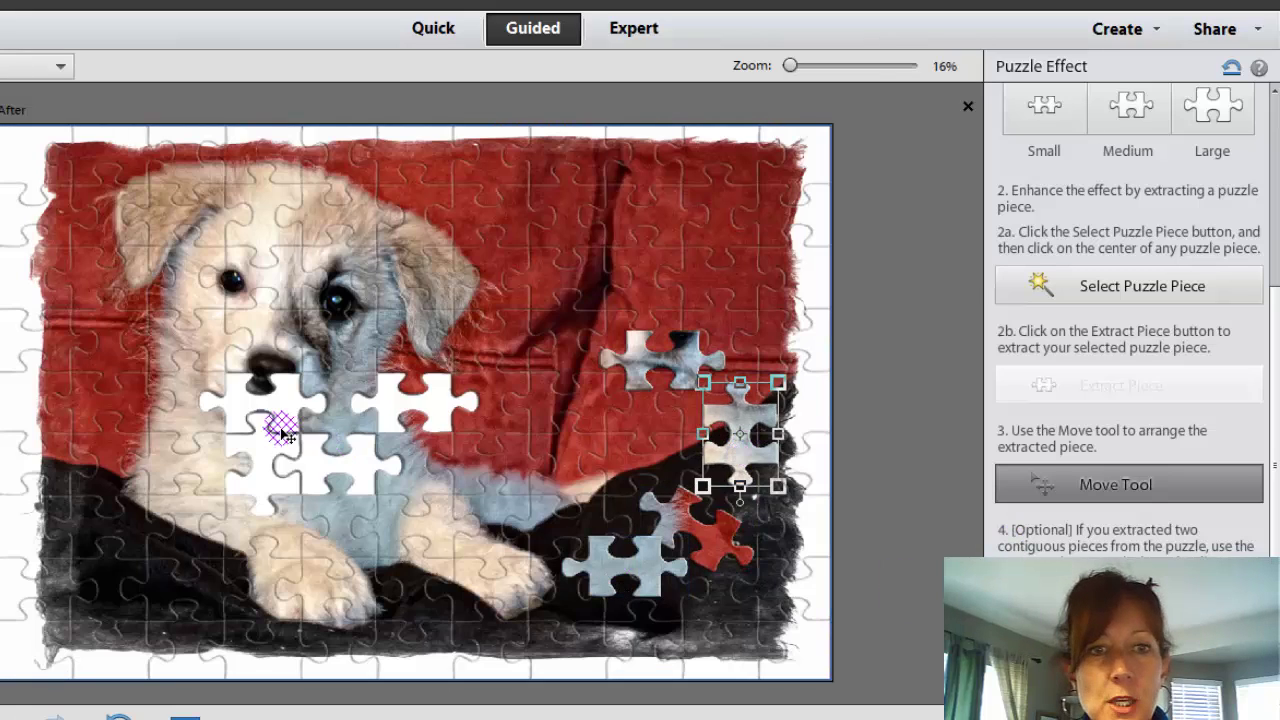
left_click(23, 143)
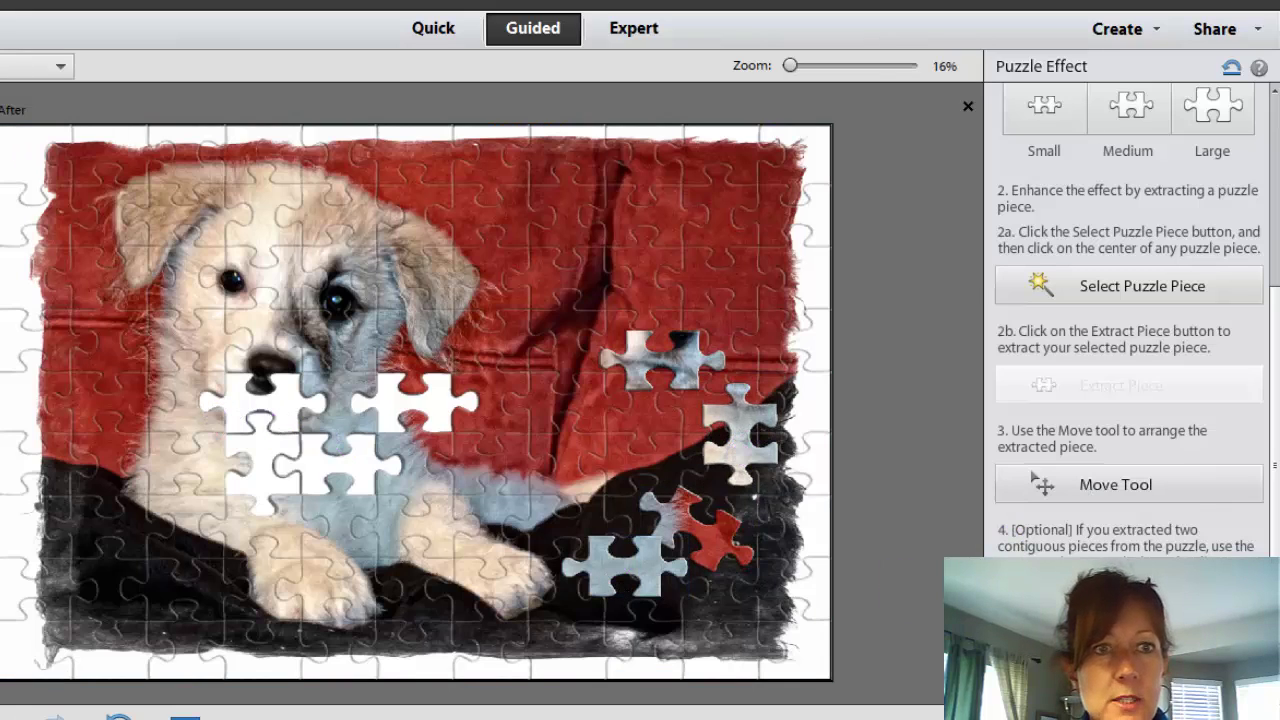
scroll(342, 447, "up", 5)
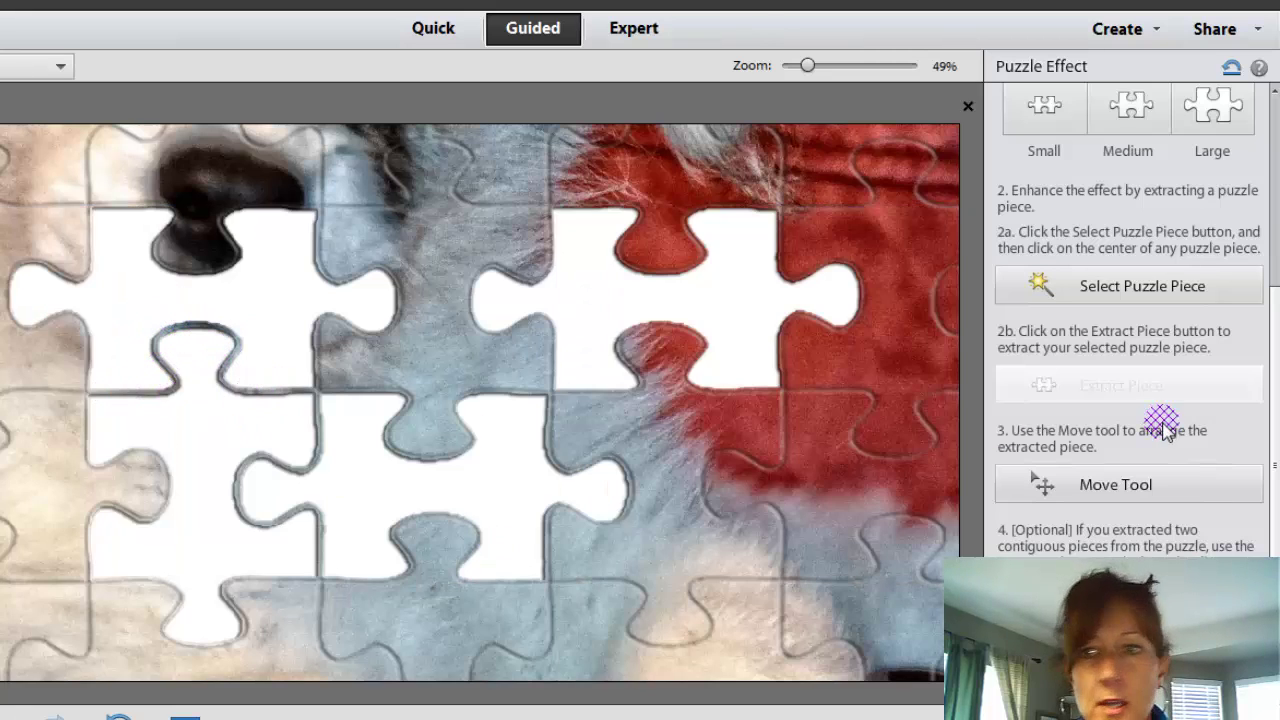
Step: Fit the photo to the view, then reset the Puzzle Effect to clear the grid and pieces
key("ctrl+0")
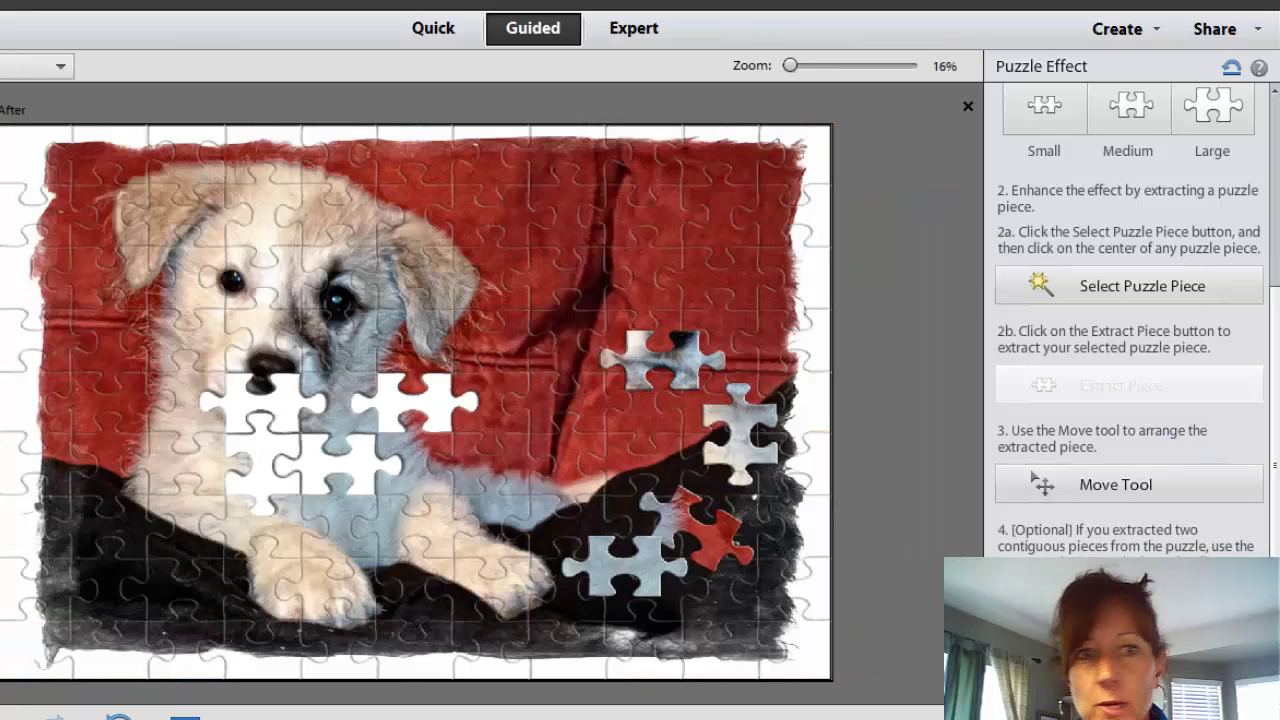
left_click(272, 418)
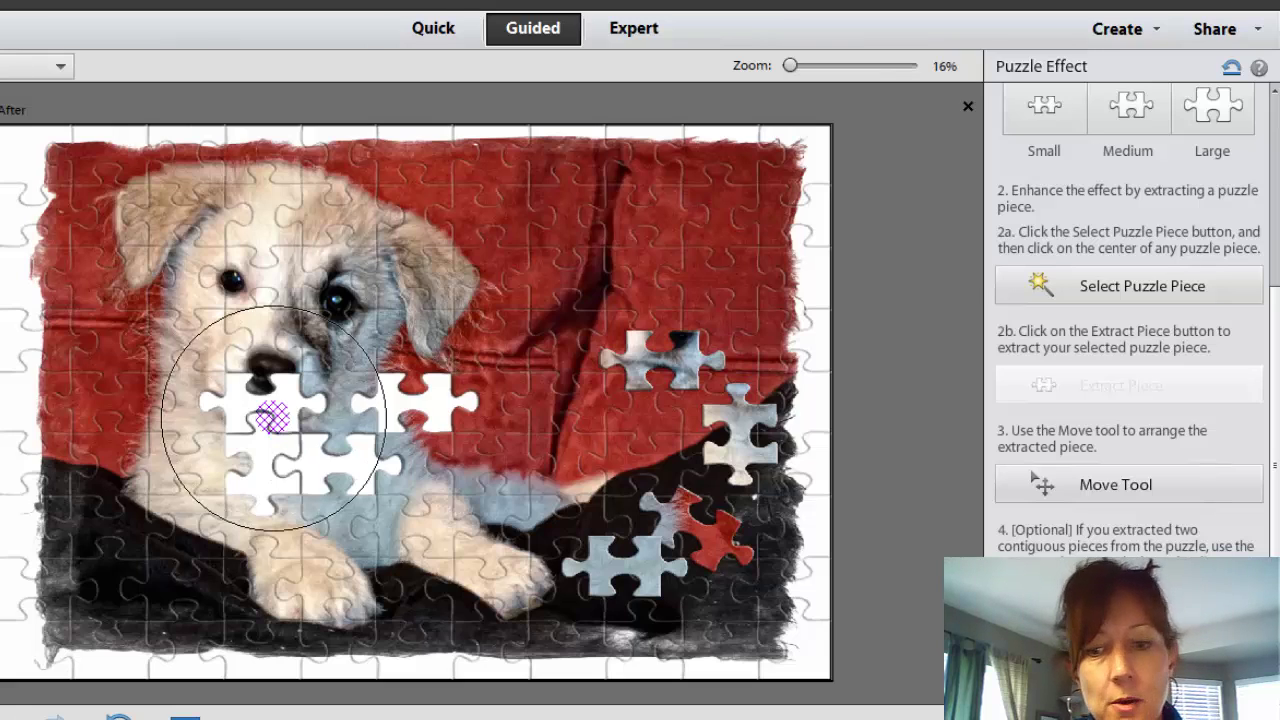
left_click(272, 418)
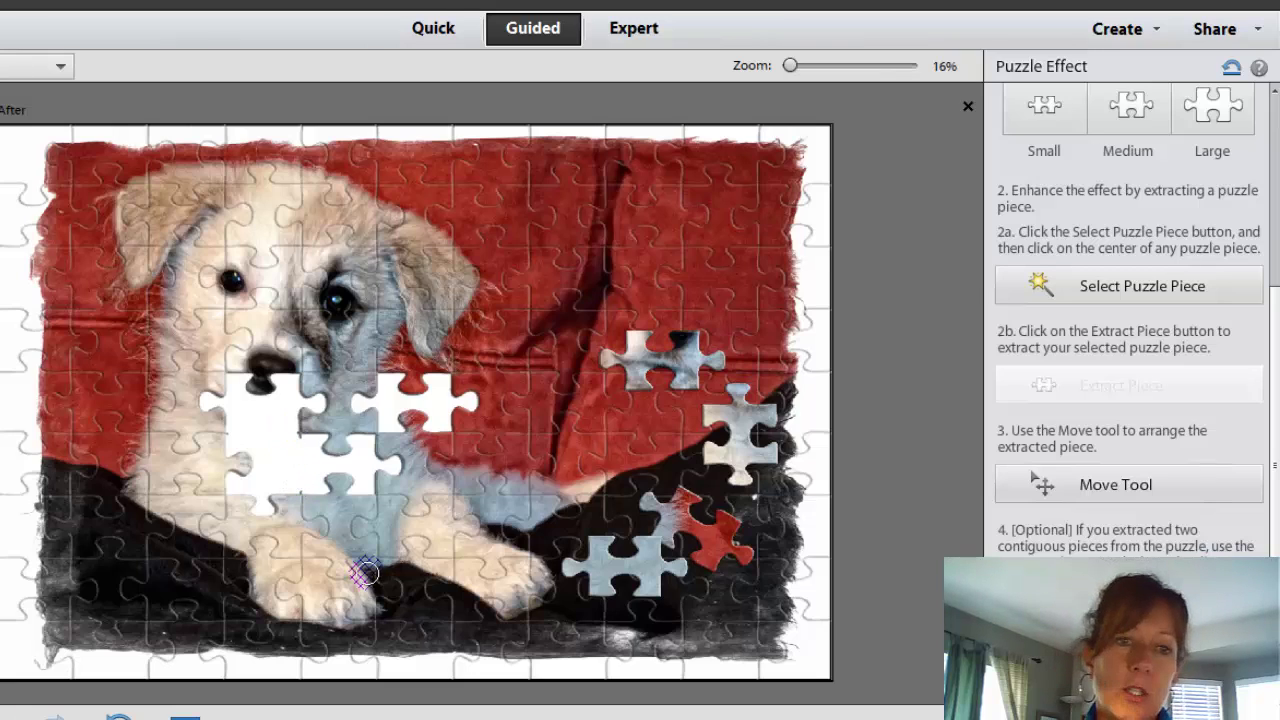
left_click(1063, 485)
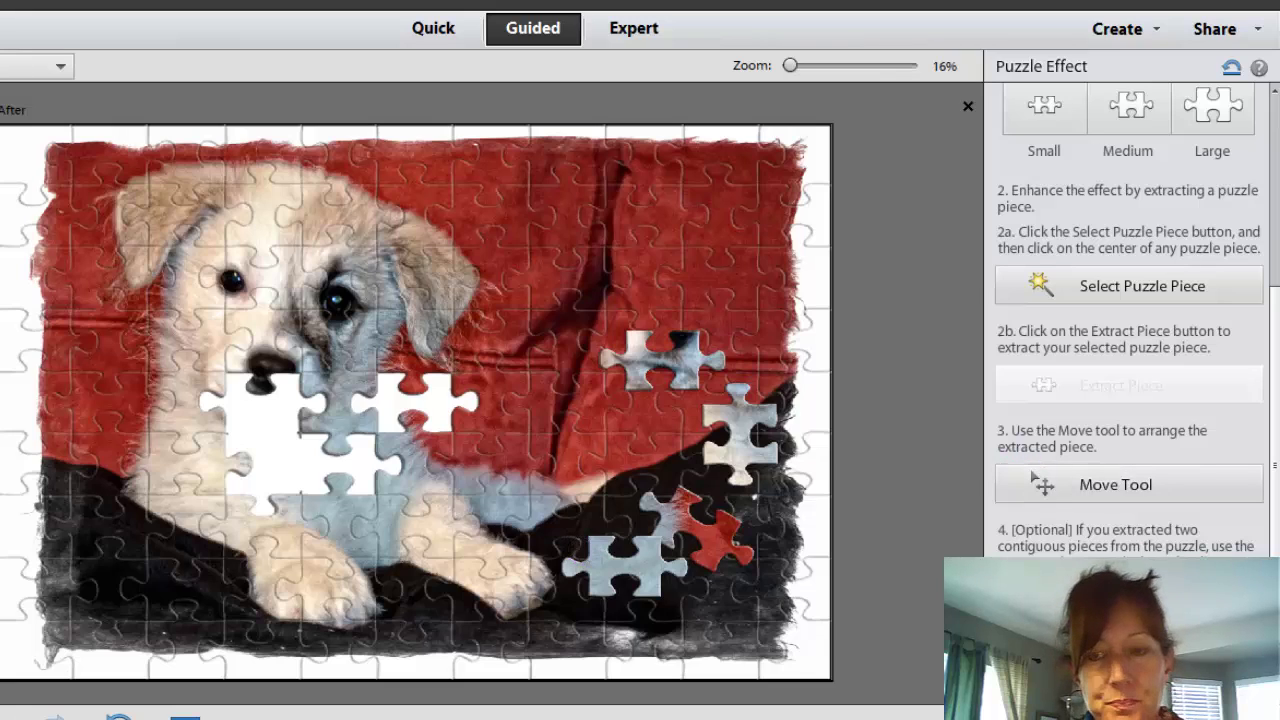
left_click(1234, 69)
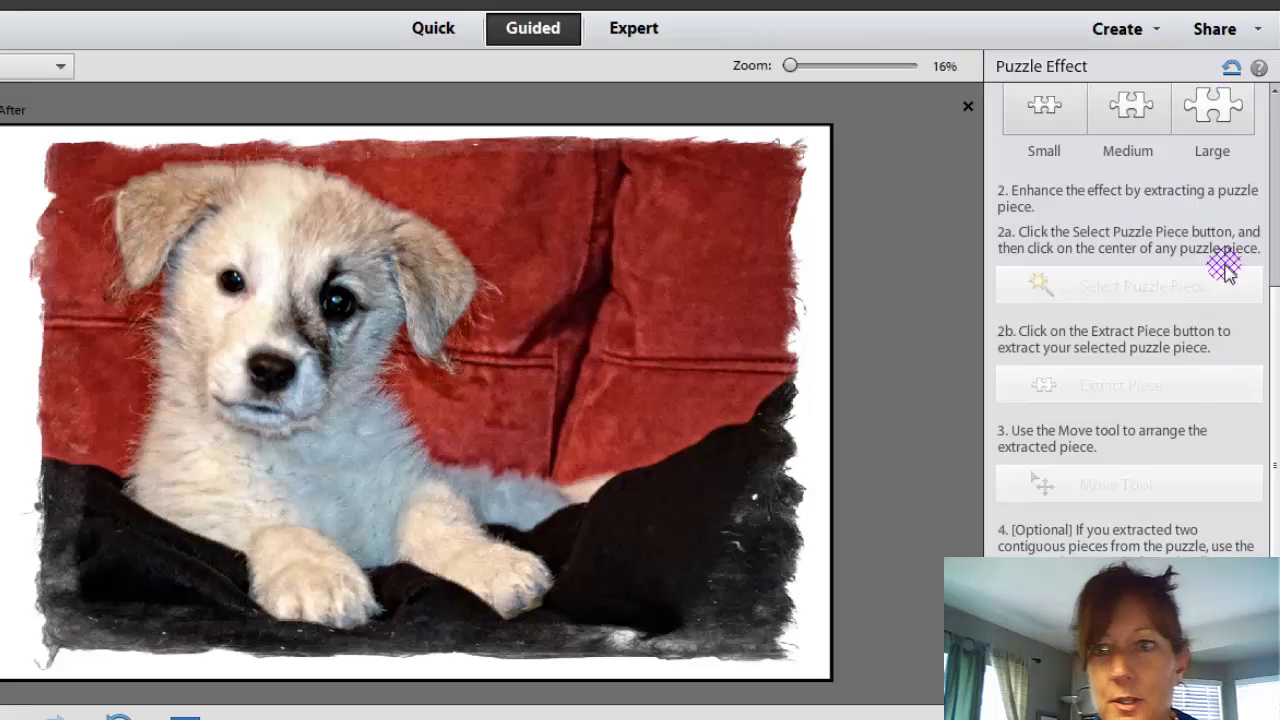
Step: Reapply Medium pieces, extract three chest pieces, and place them tilted counterclockwise at lower right
left_click(1129, 106)
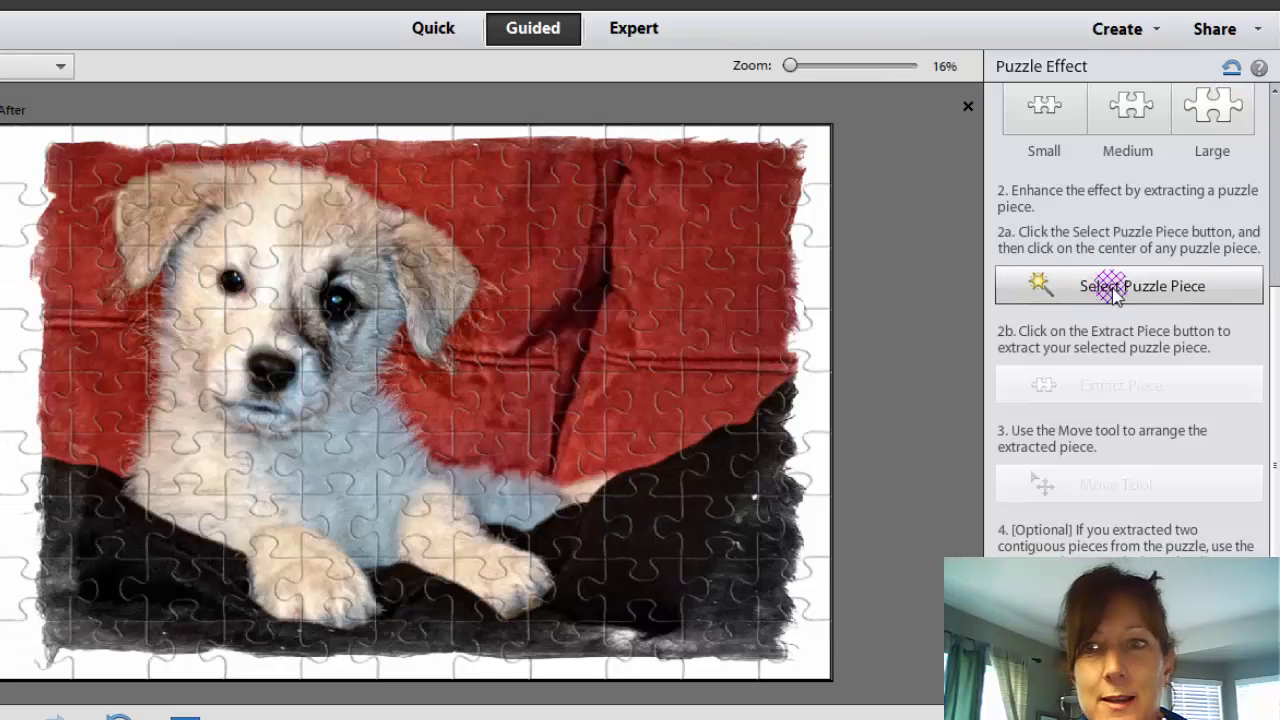
left_click(1170, 284)
left_click(335, 385)
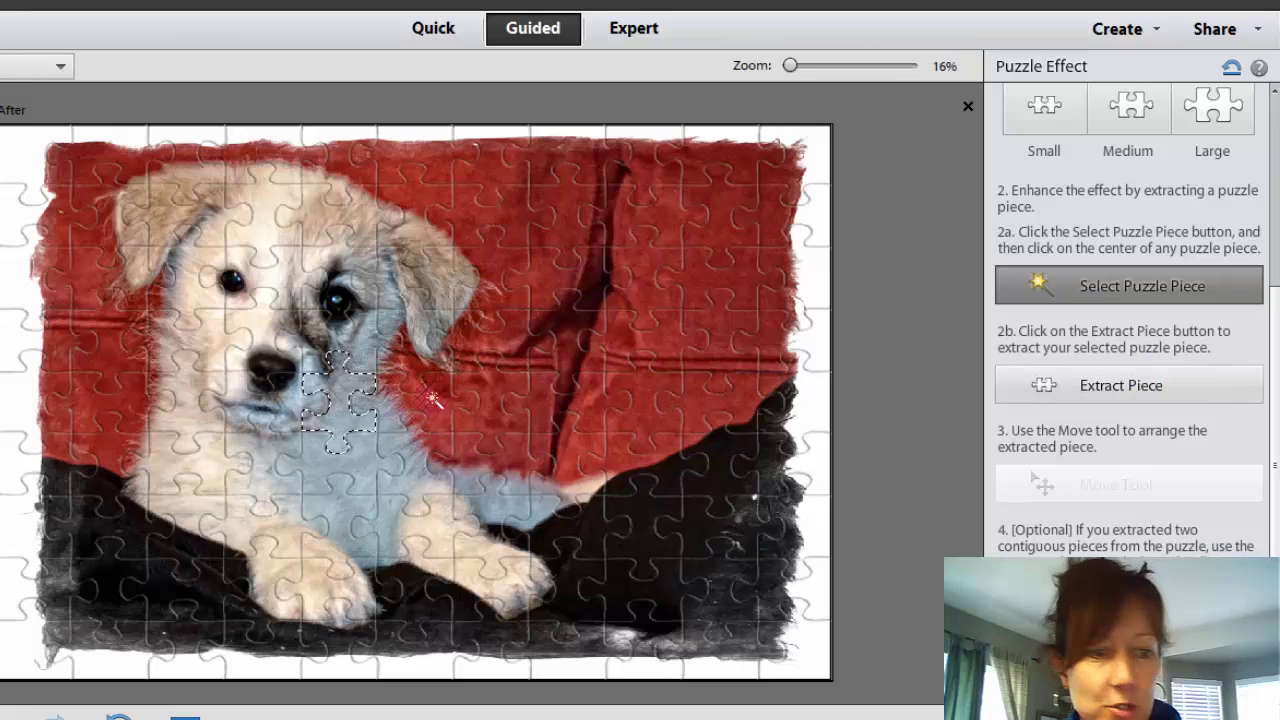
left_click(416, 462)
left_click(260, 478)
left_click(1085, 390)
left_click_drag(329, 434, 590, 572)
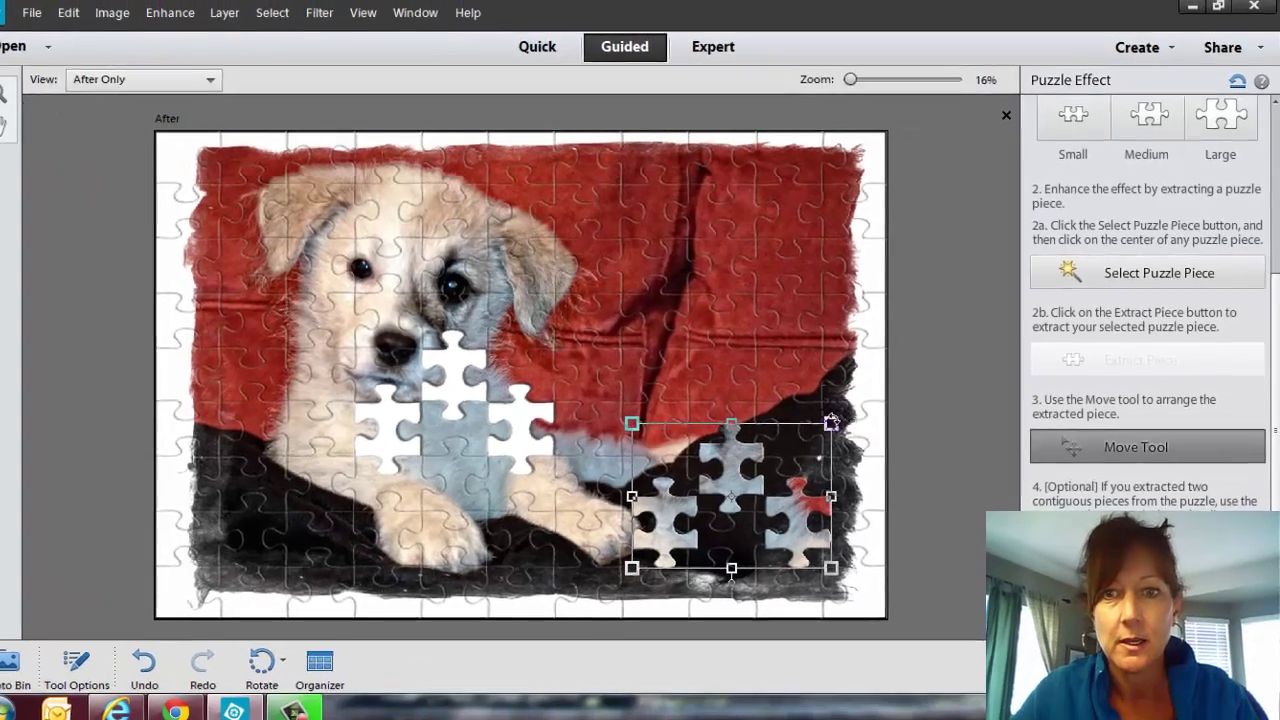
left_click_drag(787, 457, 746, 384)
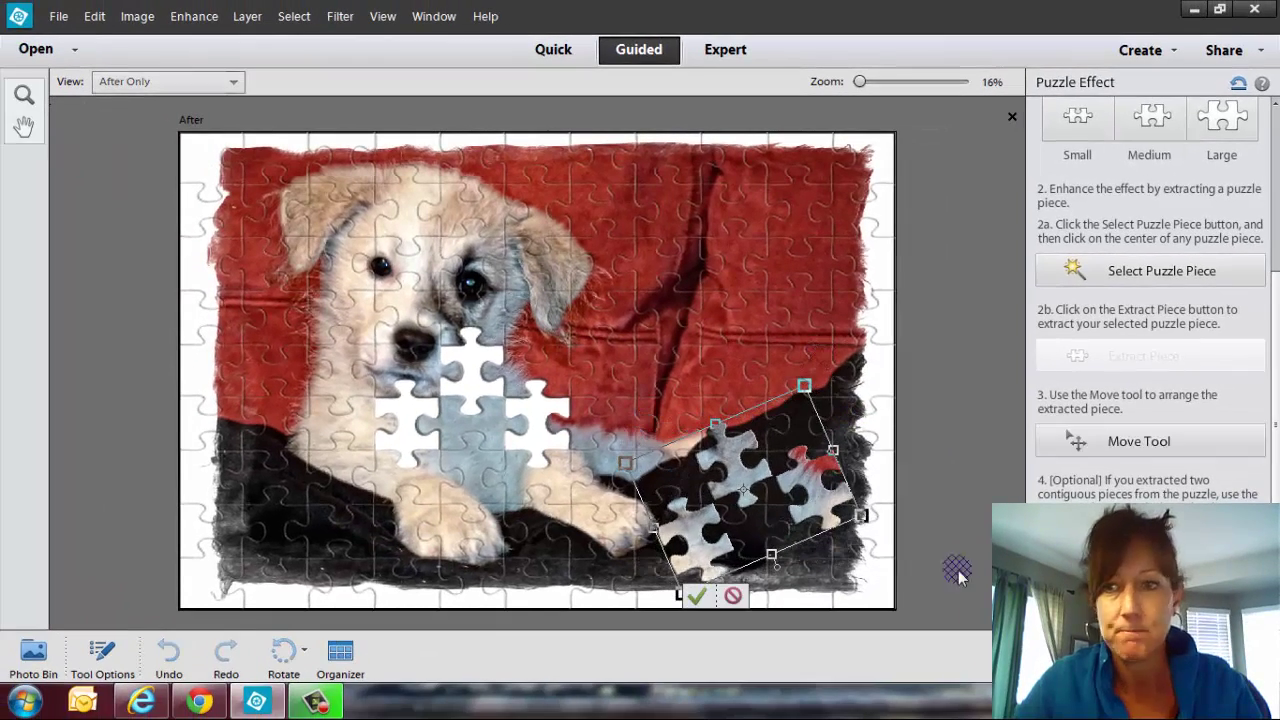
left_click(694, 594)
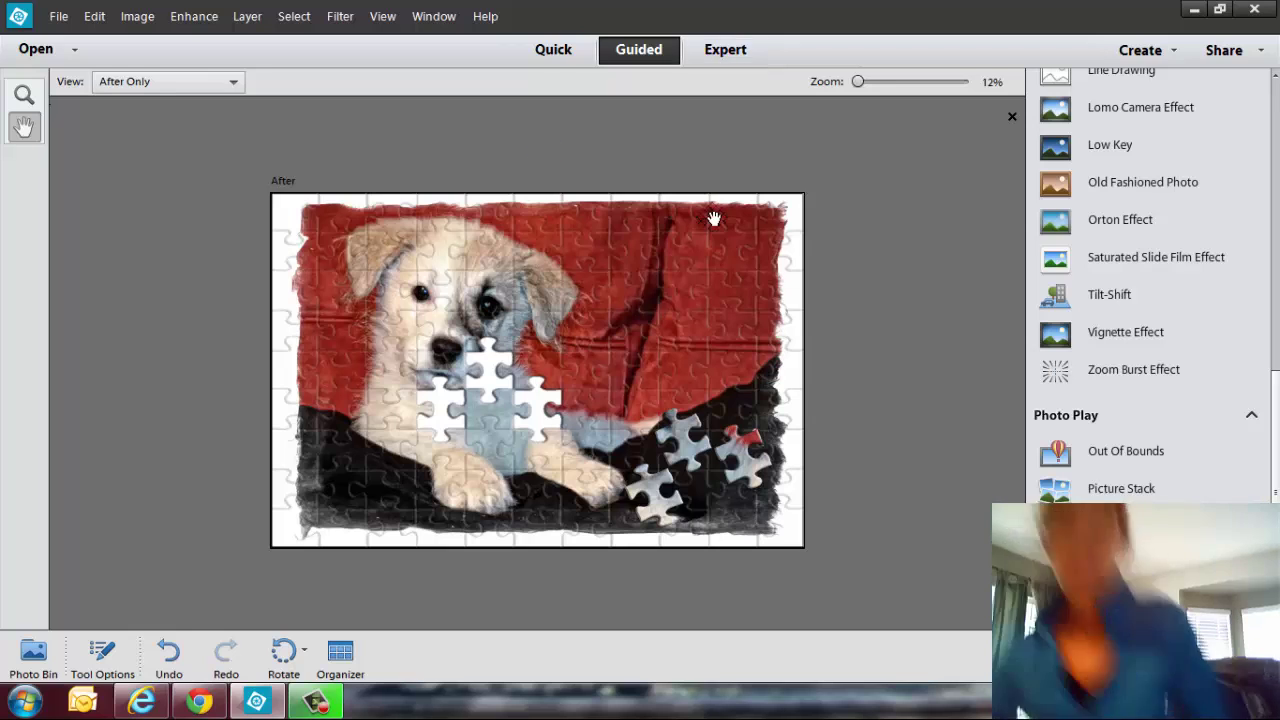
Step: Switch to Expert mode and nudge the extracted pieces slightly right
left_click(727, 50)
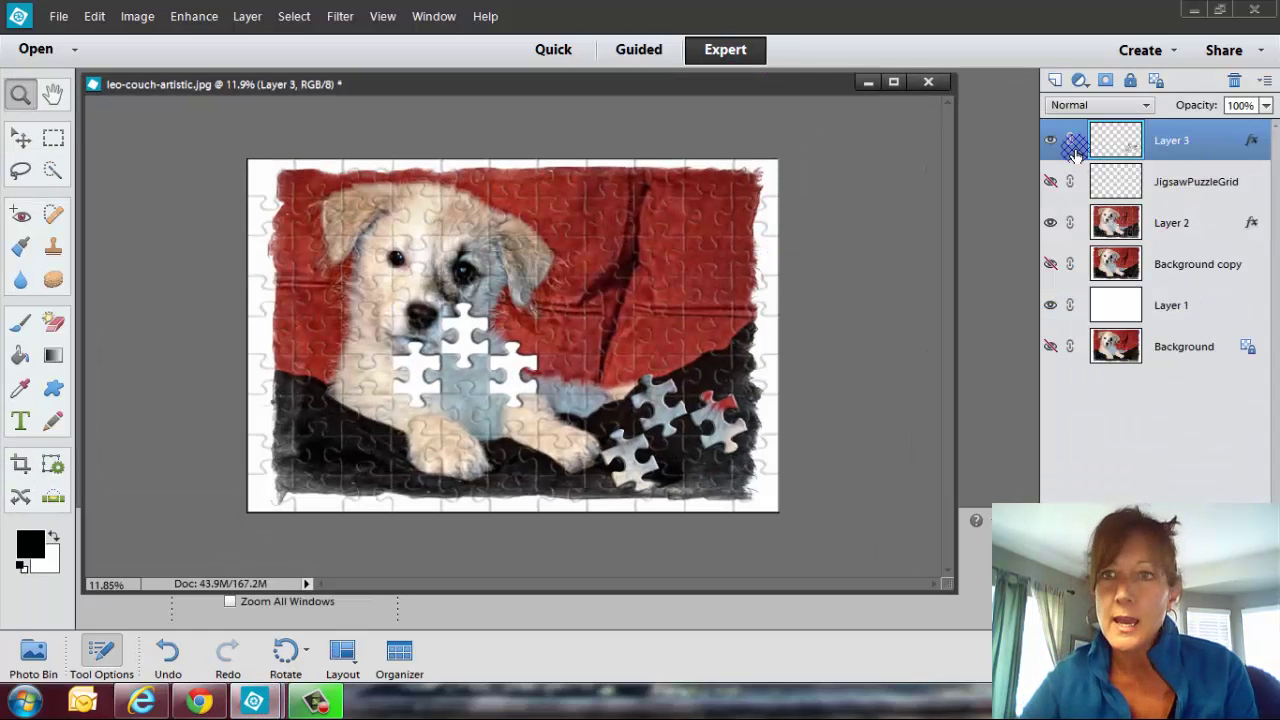
left_click(20, 138)
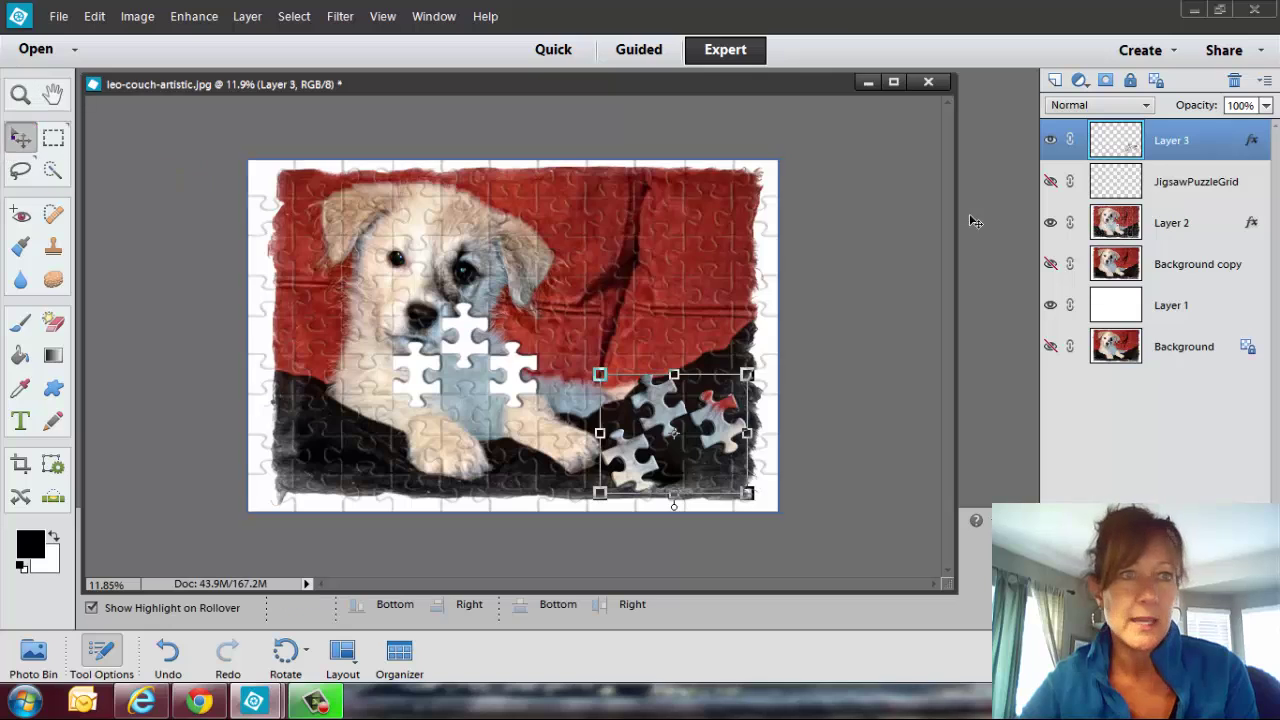
mouse_move(657, 398)
left_mouse_down()
mouse_move(620, 280)
mouse_move(680, 398)
left_mouse_up()
left_click_drag(1167, 143, 1180, 148)
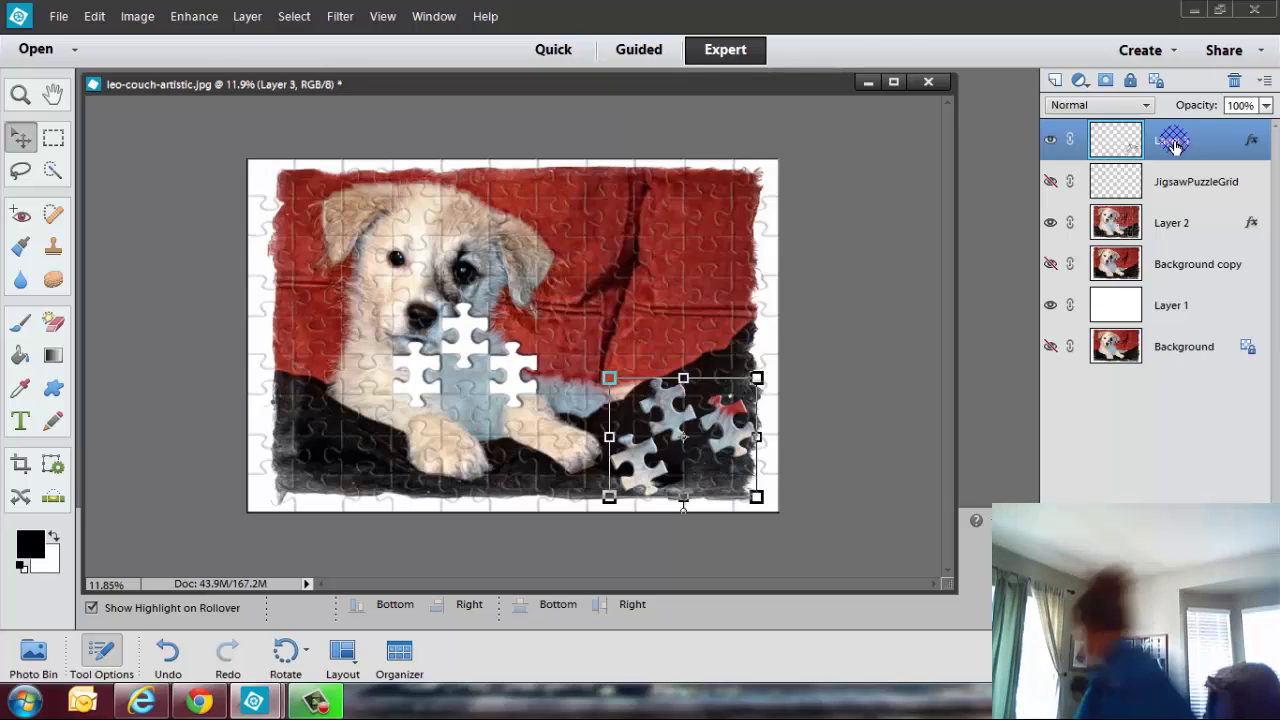
Step: Flatten the image into a single Background layer and close the document
left_click(1265, 80)
left_click(1160, 421)
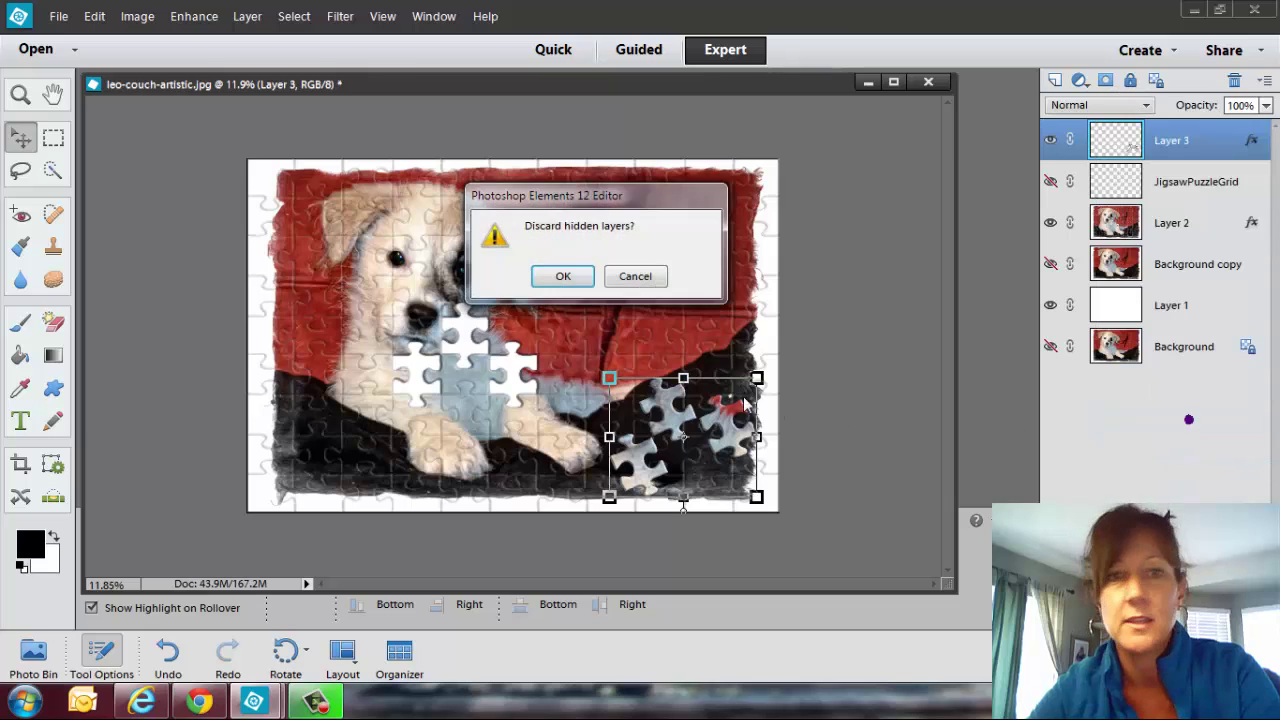
left_click(563, 275)
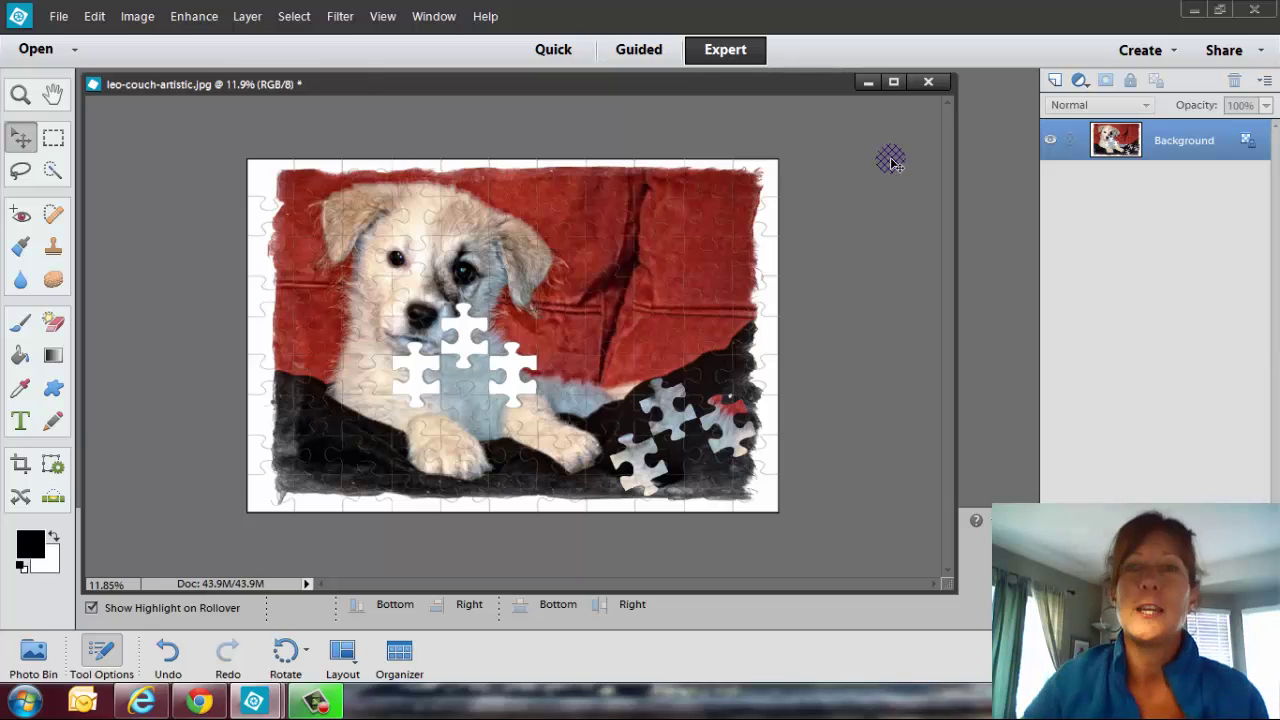
left_click(924, 82)
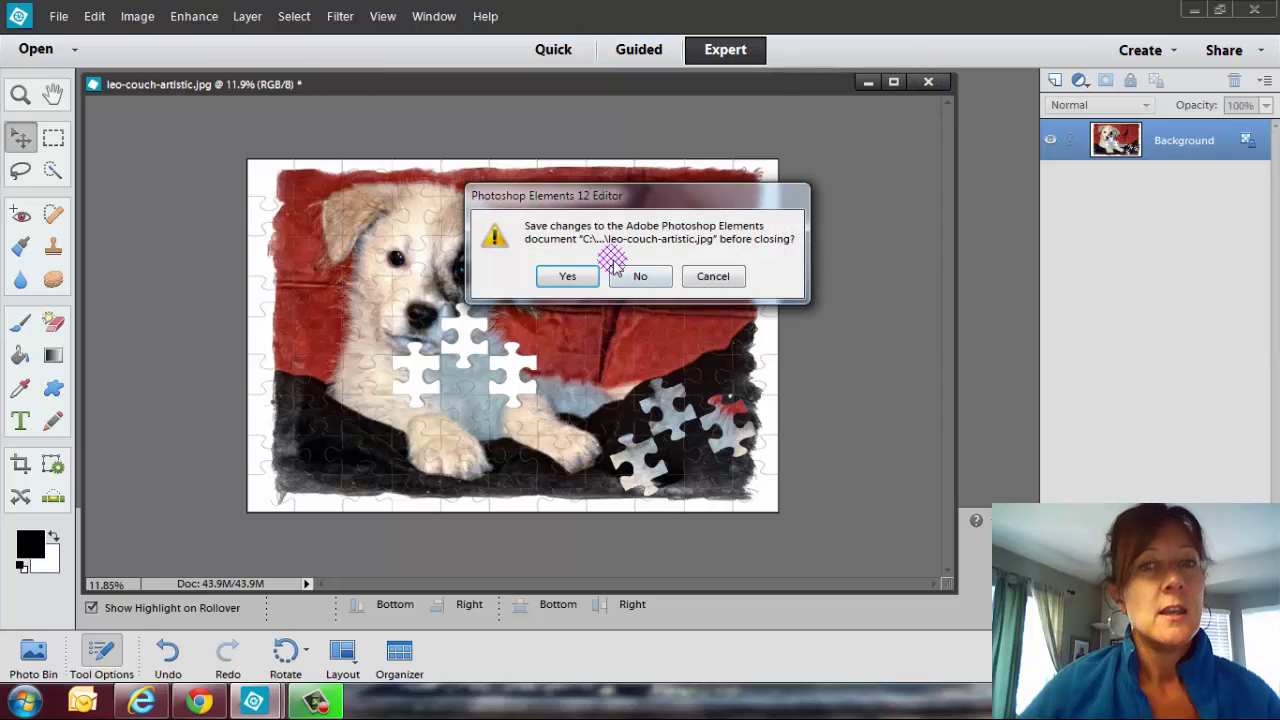
Step: Discard changes to the puzzle photo and browse to the michelle folder in the Open dialog
left_click(625, 280)
left_click(58, 16)
left_click(70, 56)
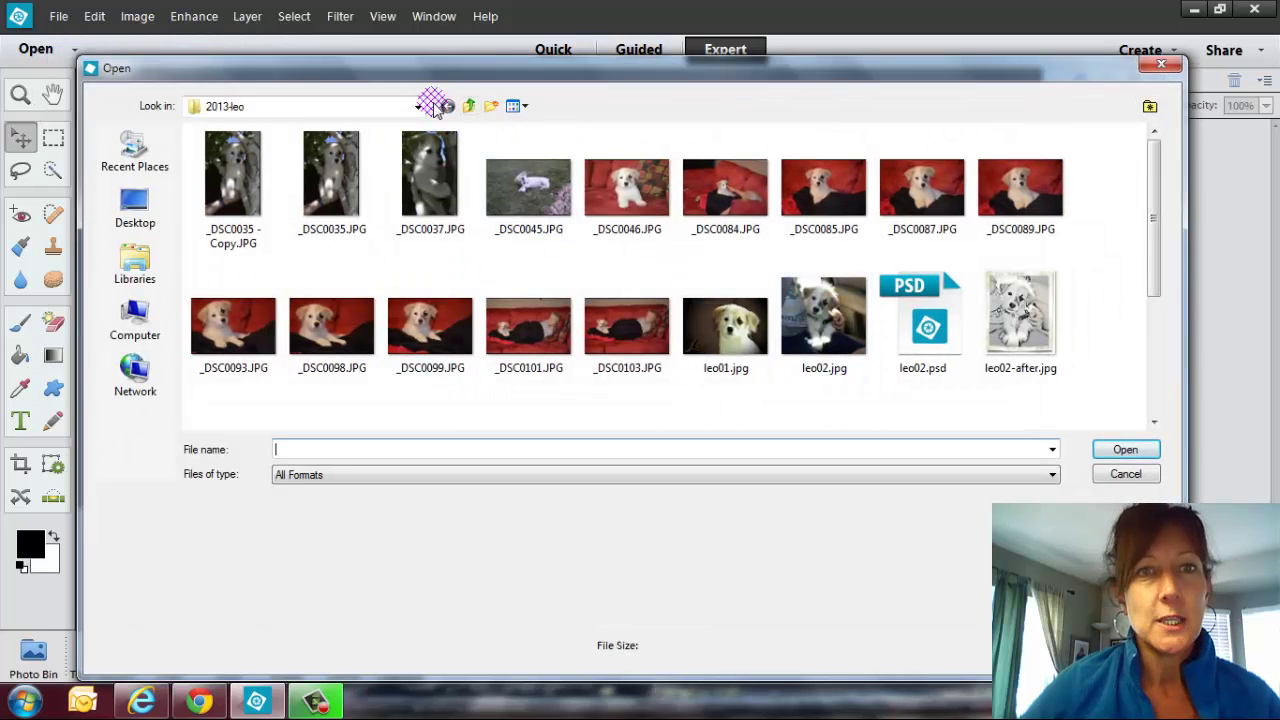
left_click(415, 106)
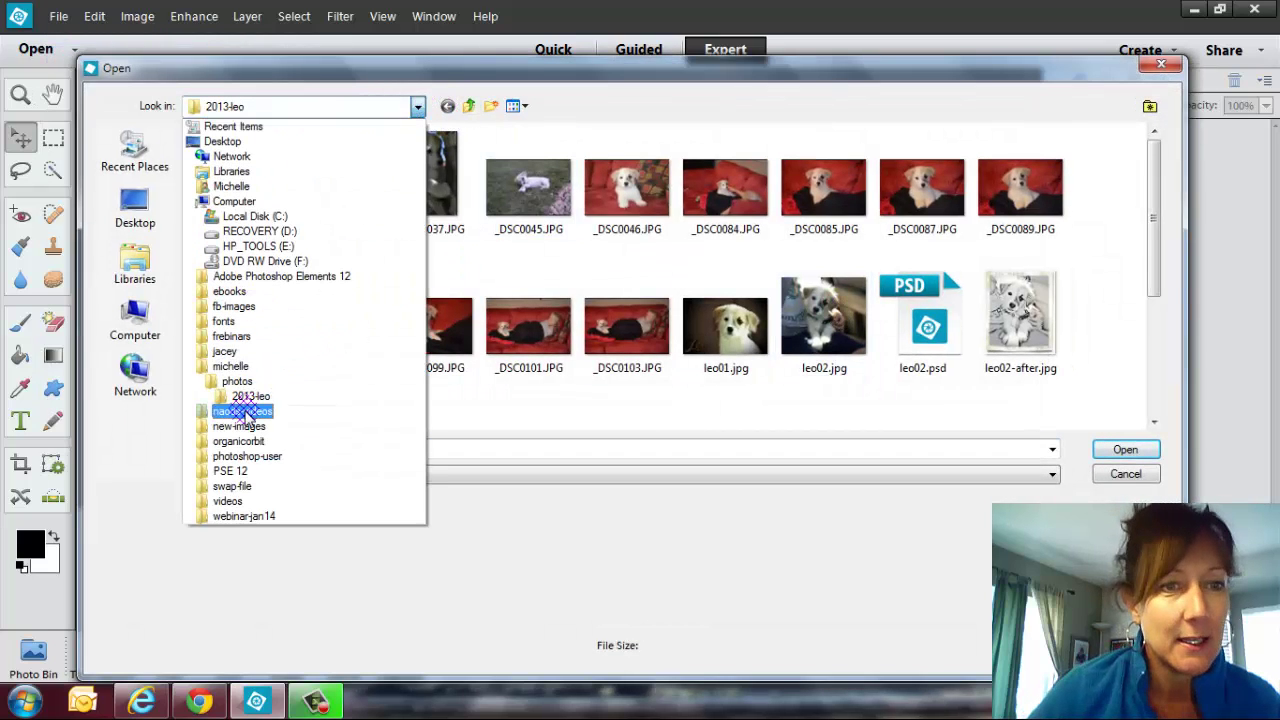
left_click(230, 367)
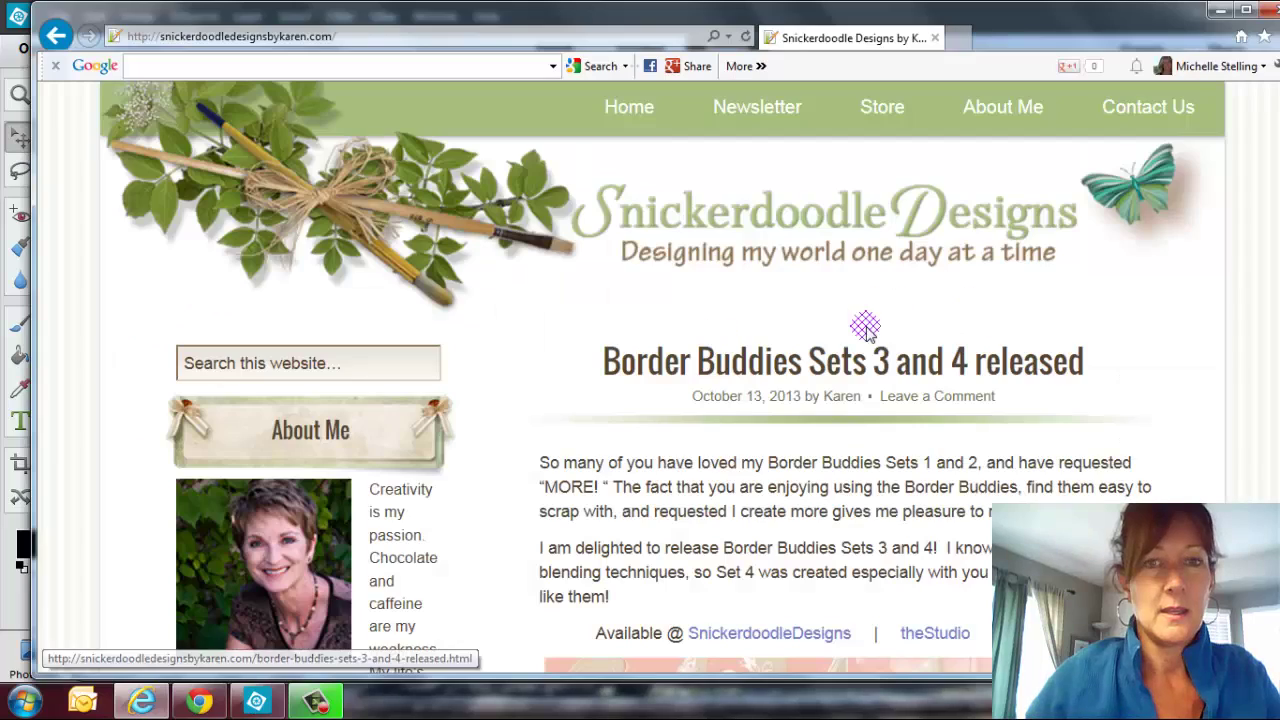
Step: Search the Snickerdoodle Designs store for 'halloween' and scroll to the Lil T.O.T.'s listings
left_click(882, 106)
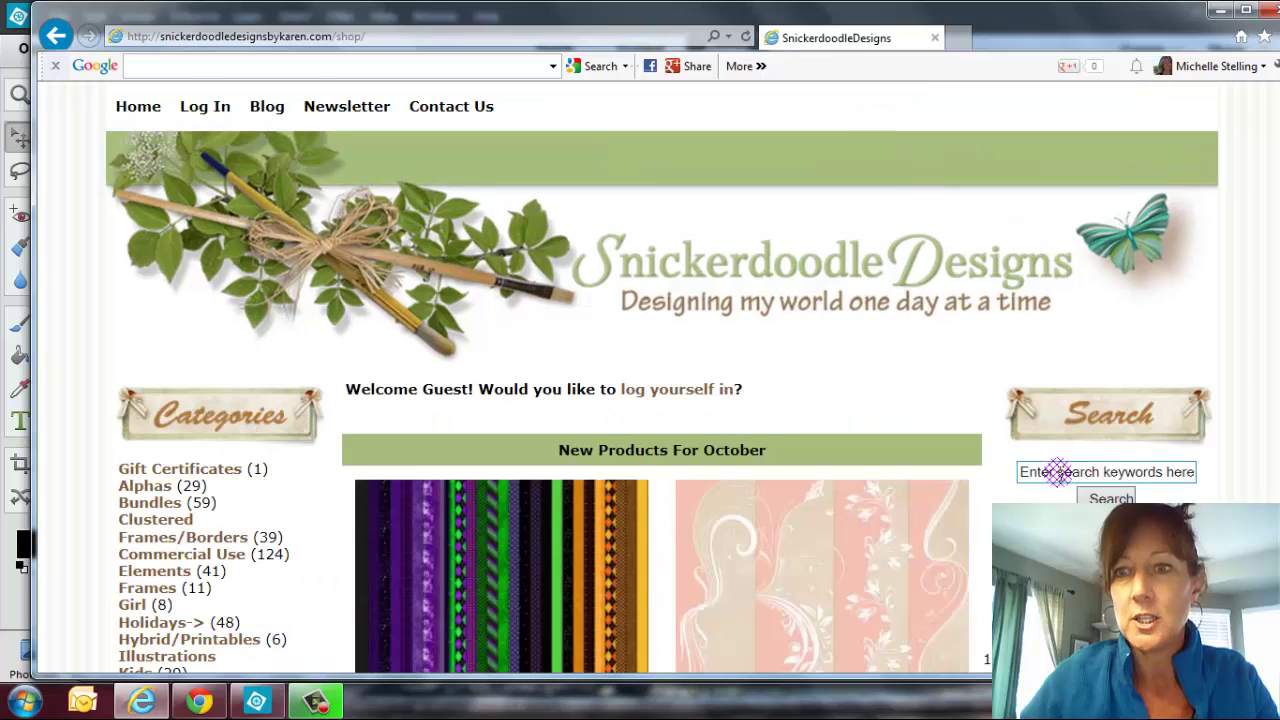
left_click(1058, 472)
type("hallow")
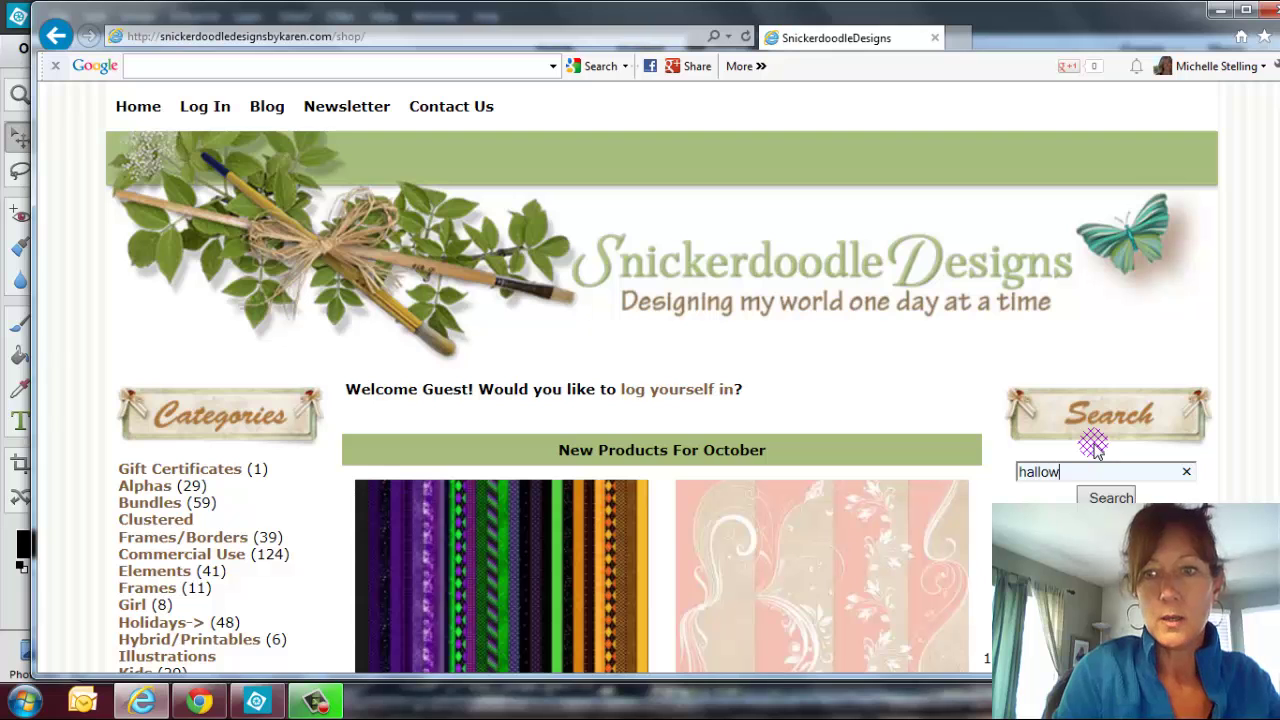
type("een")
left_click(1099, 492)
scroll(735, 400, "down", 5)
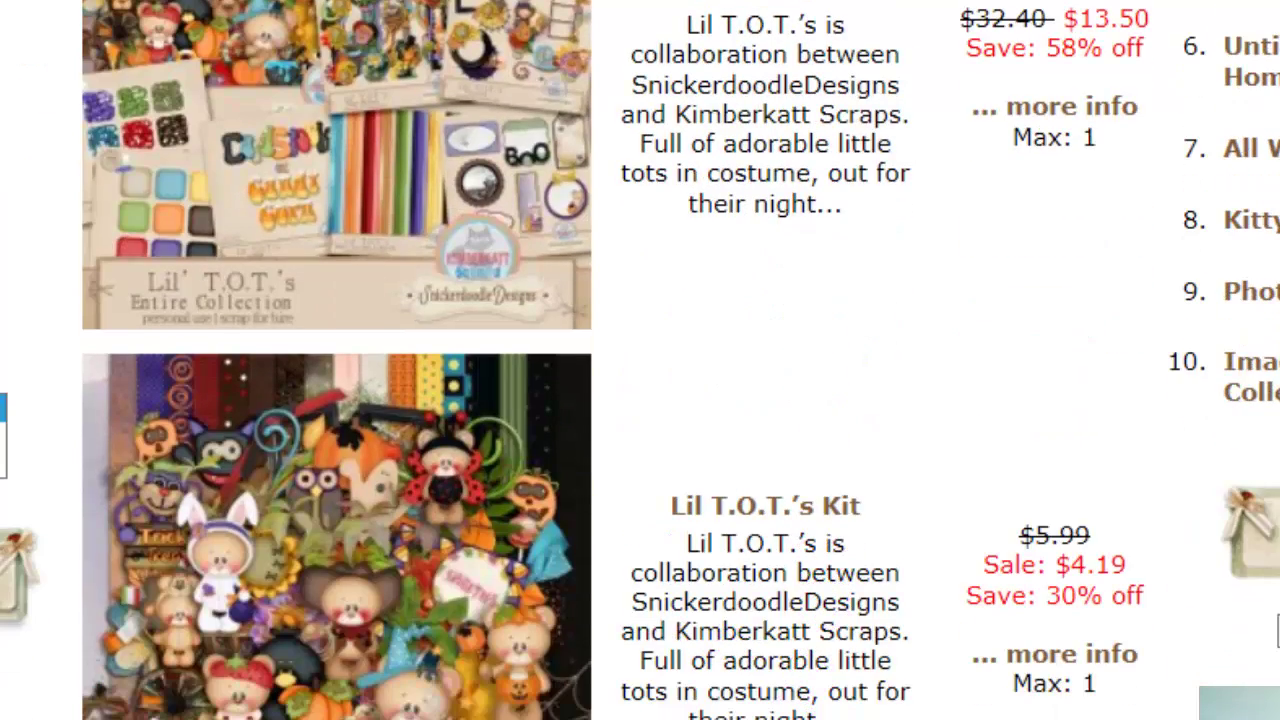
scroll(793, 705, "down", 6)
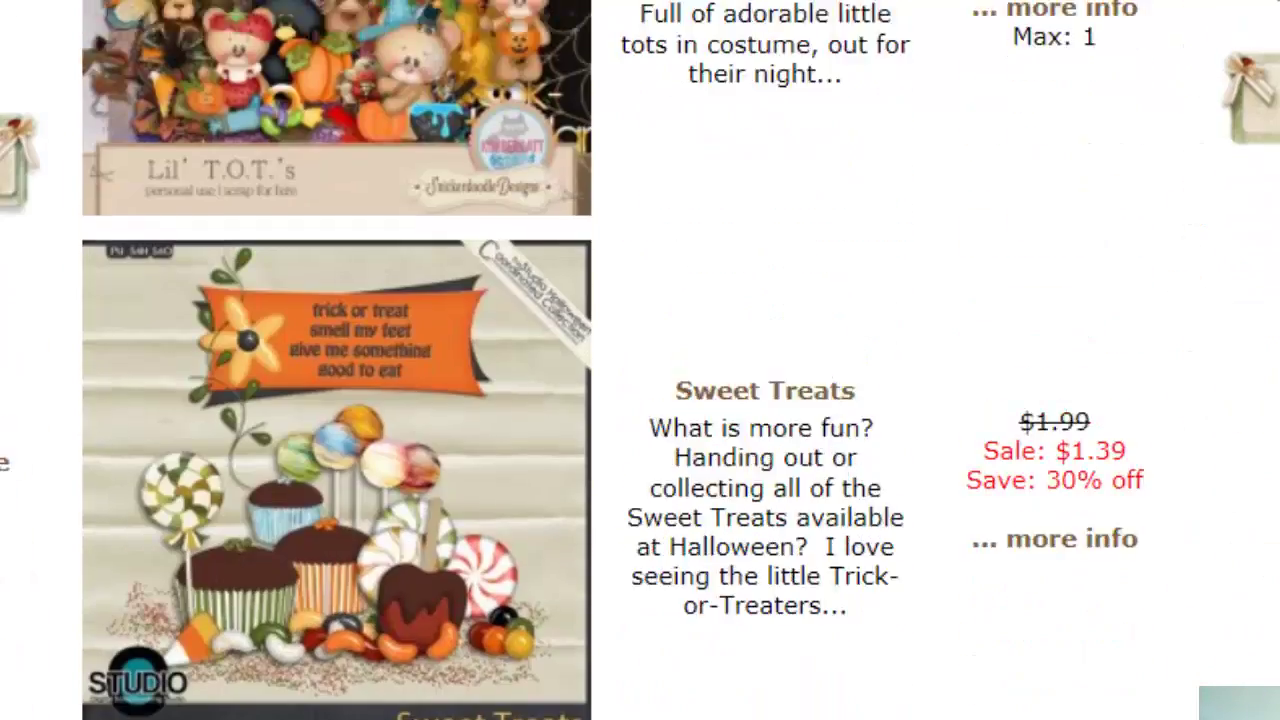
scroll(457, 360, "up", 5)
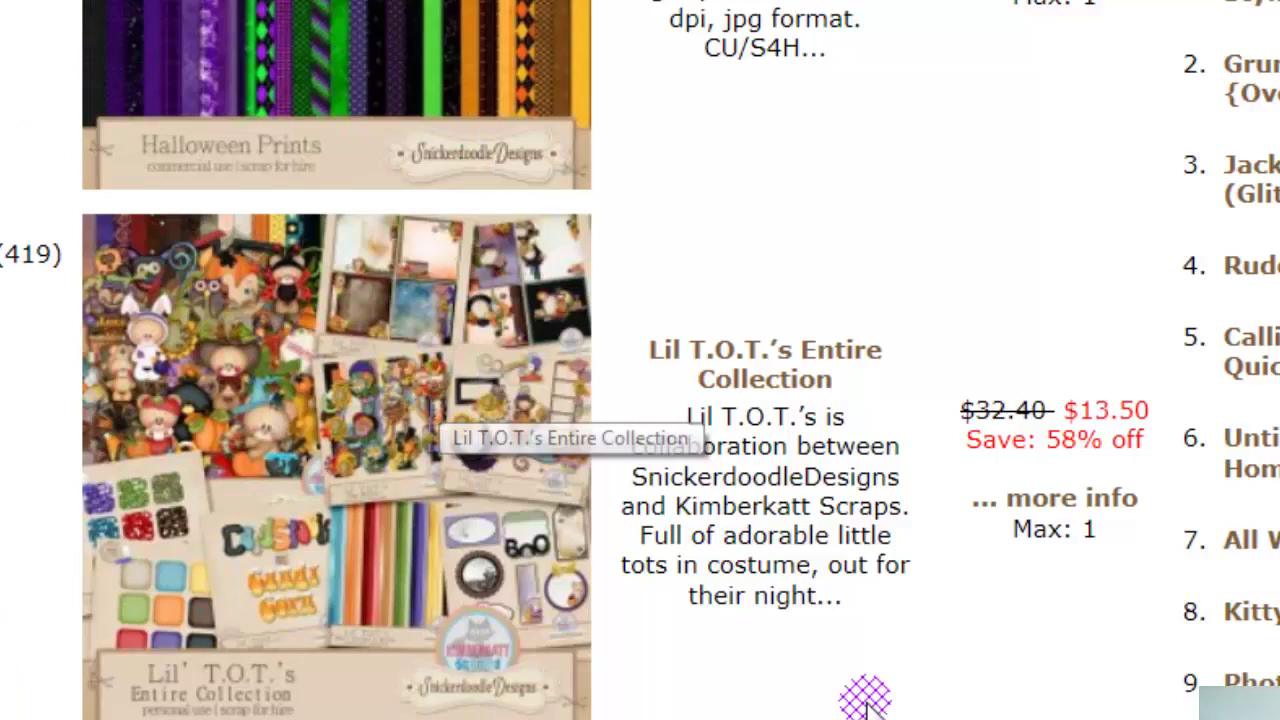
mouse_move(116, 399)
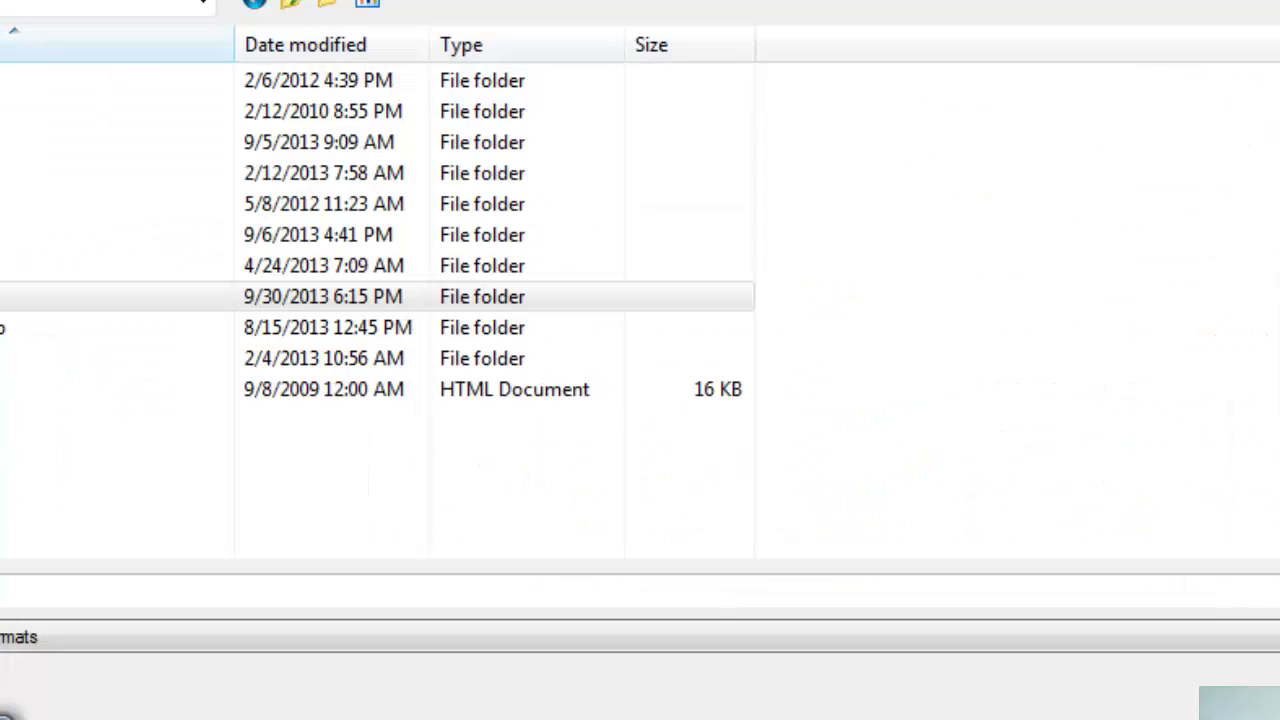
Step: Create a blank white 1306 × 950 pixel document, then browse to the photos folder
left_click(110, 600)
left_click(20, 232)
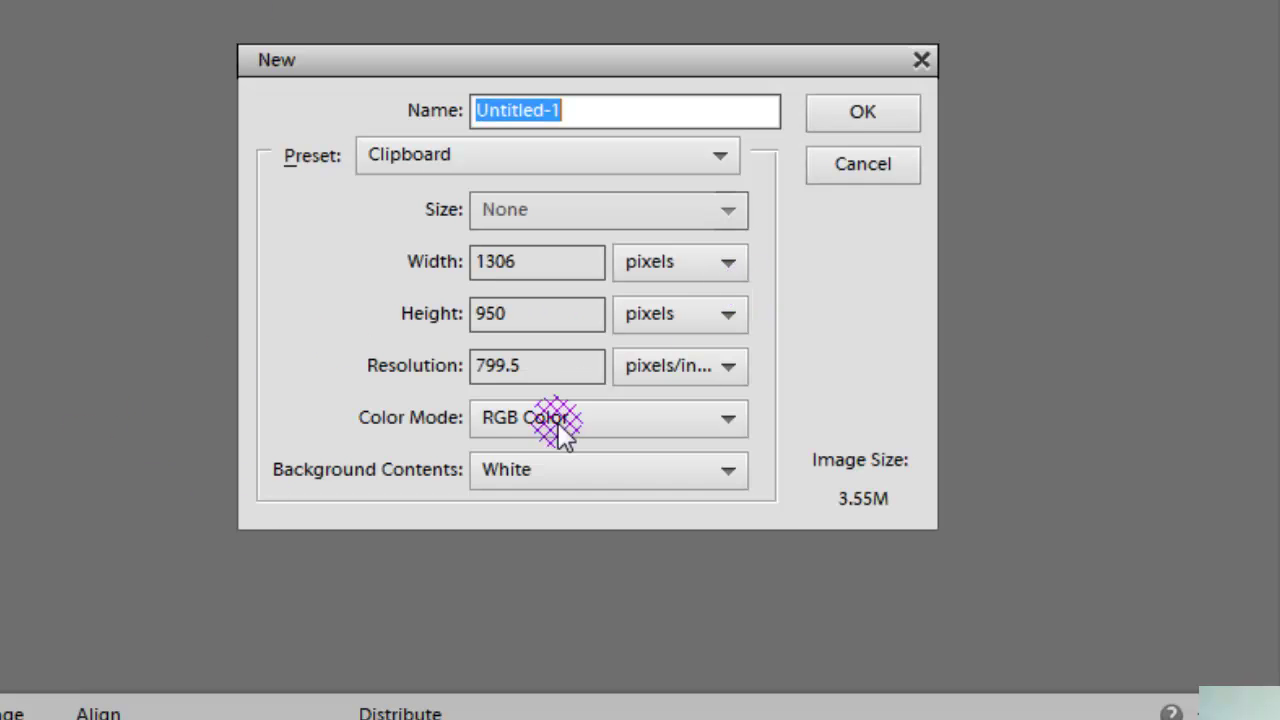
left_click(858, 113)
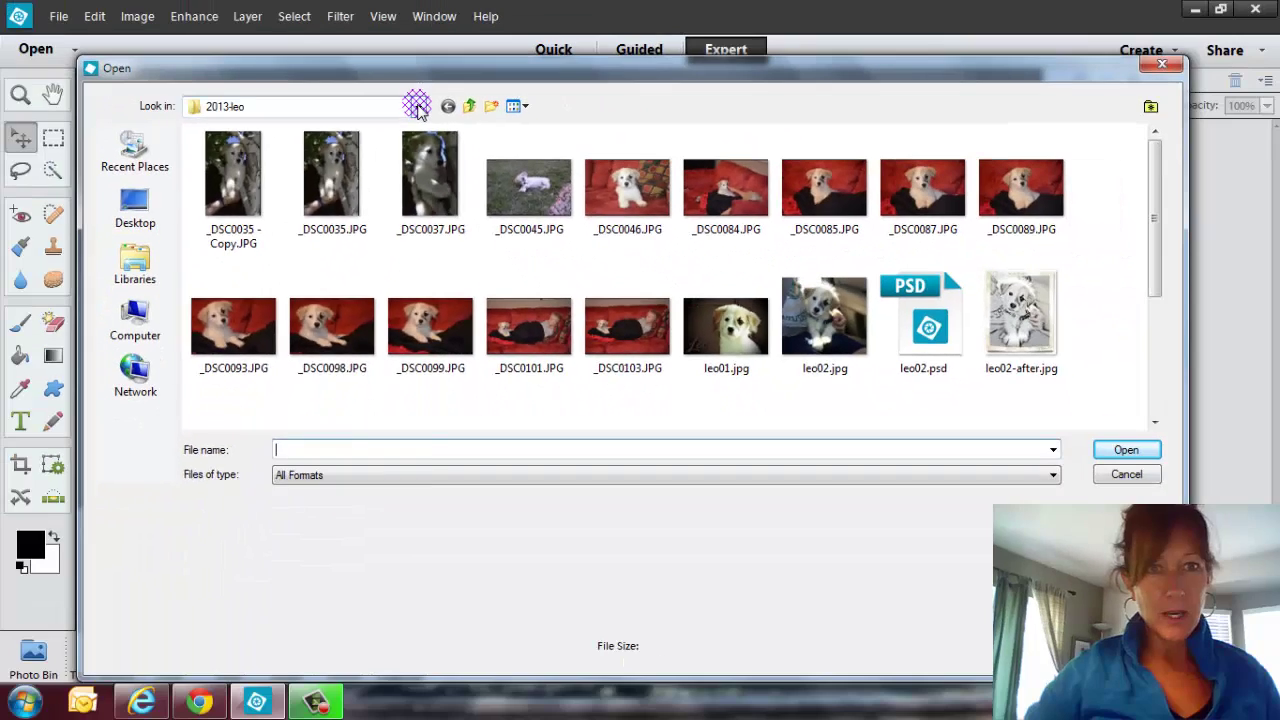
Step: Open leo02.jpg from the photos > 2013-leo folder
left_click(411, 66)
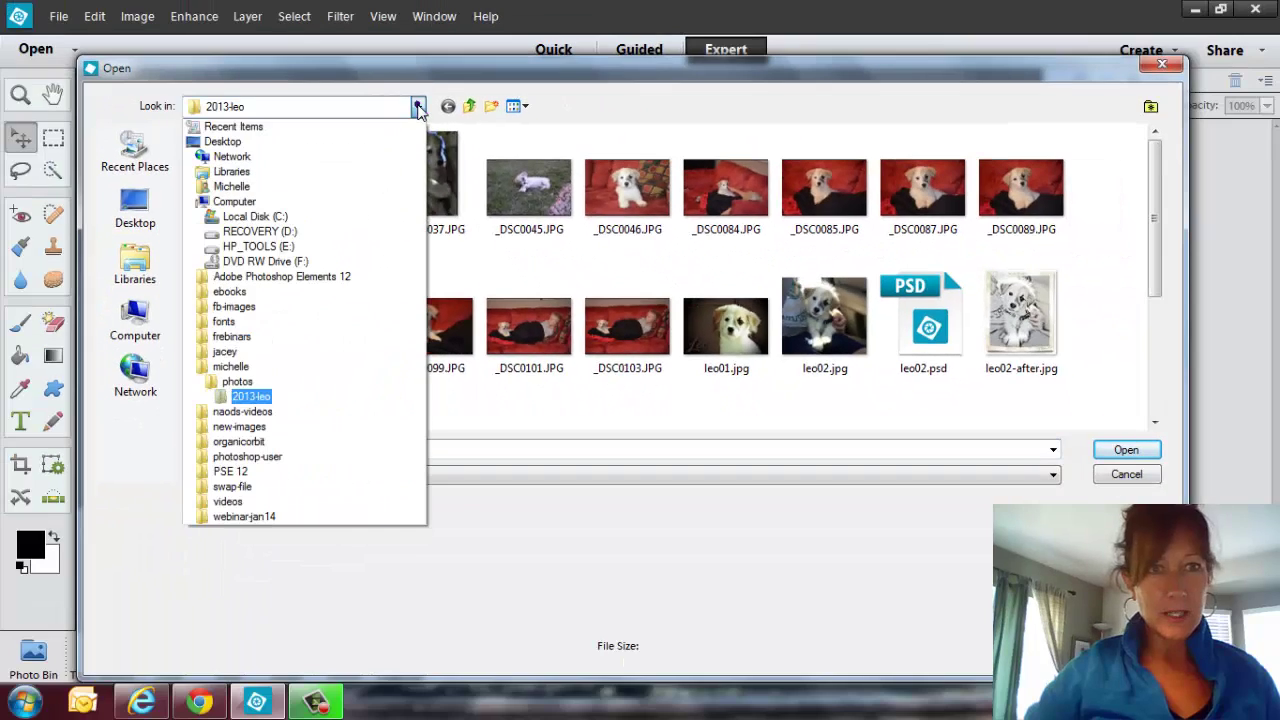
left_click(245, 364)
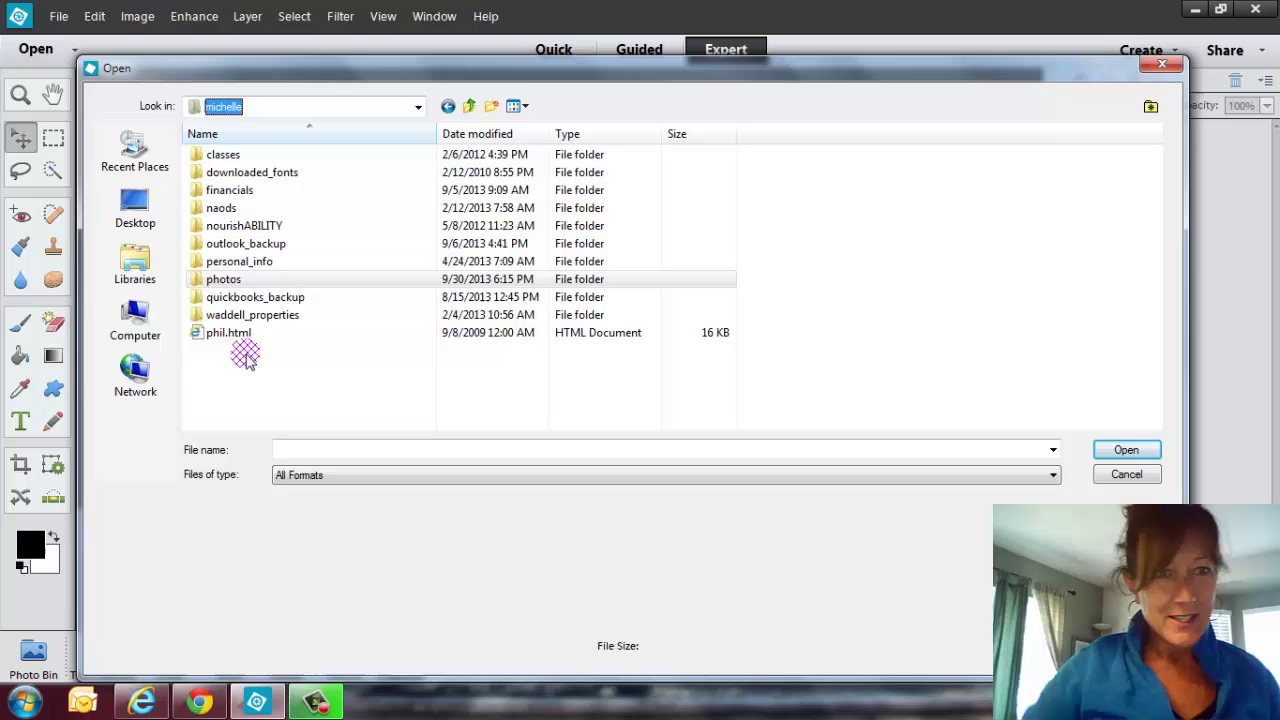
left_click(226, 280)
double_click(226, 280)
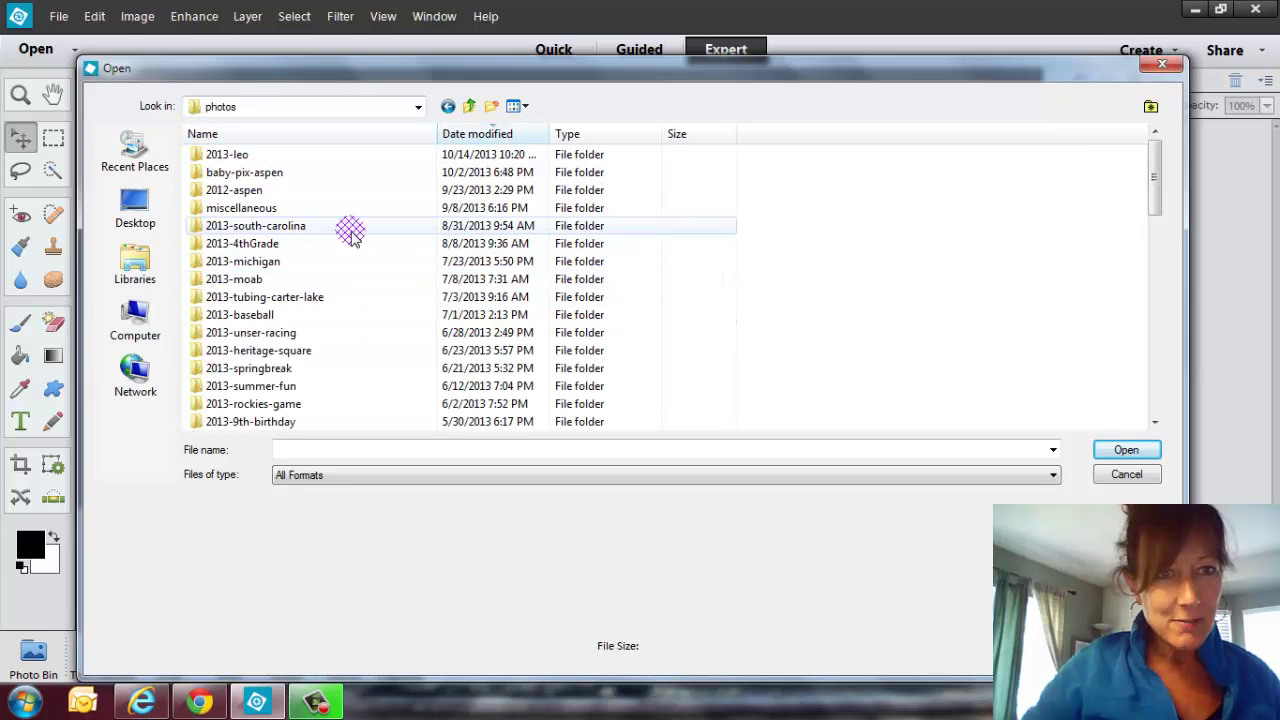
double_click(240, 153)
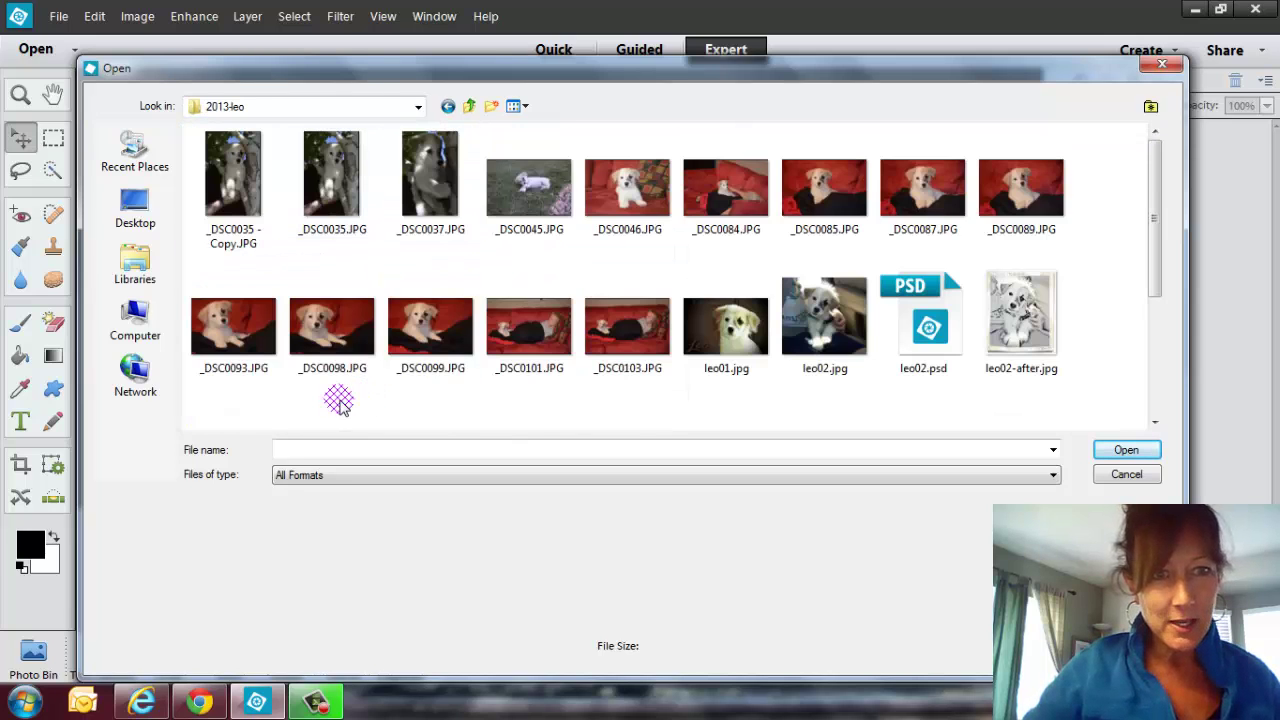
left_click(812, 330)
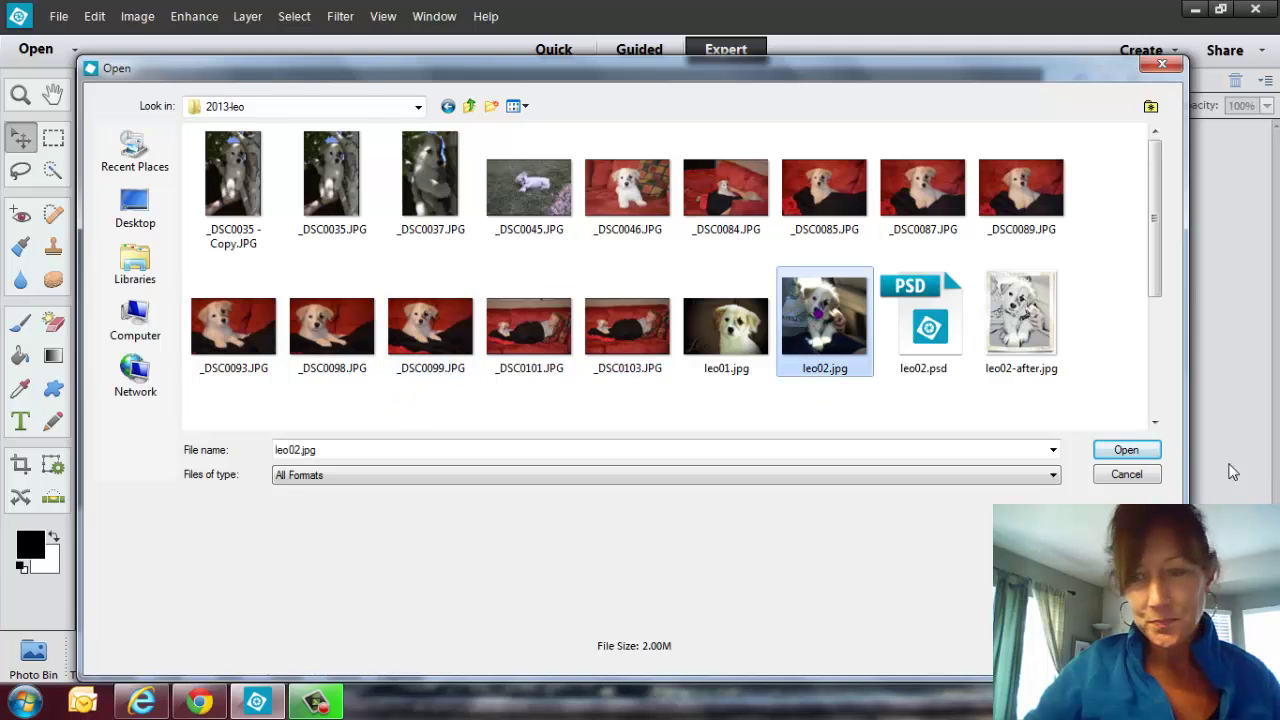
left_click(1126, 449)
Step: Open SD_KK_LilTots-quickpage4.png from kits > SD_KK_LilTots-Halloween > SD_KK_LilTots-Quickpages
left_click(59, 16)
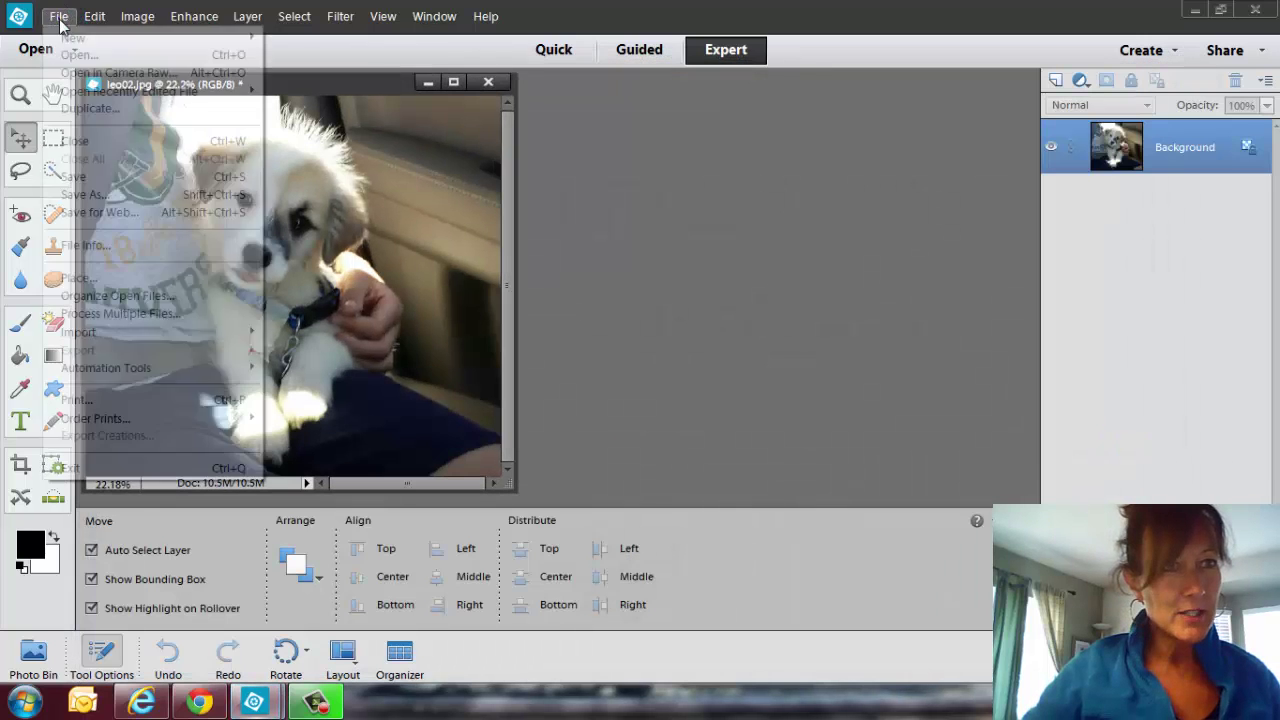
left_click(63, 49)
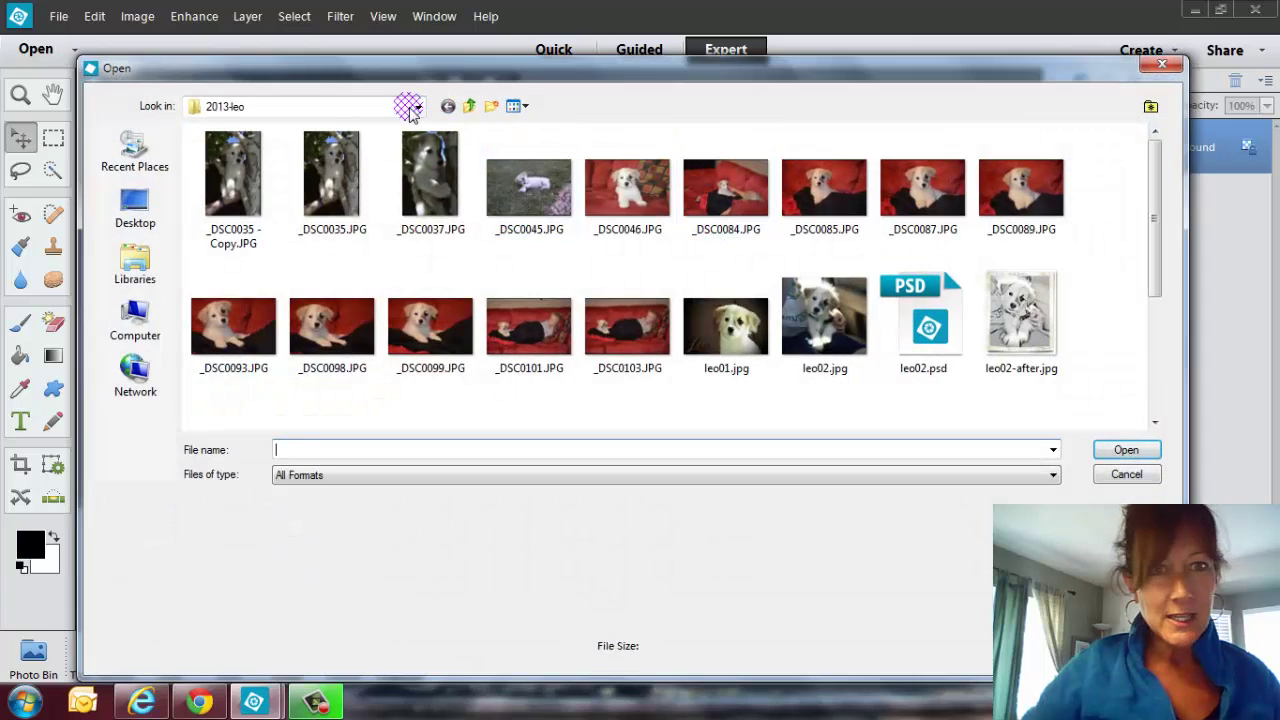
left_click(412, 107)
left_click(231, 366)
double_click(192, 277)
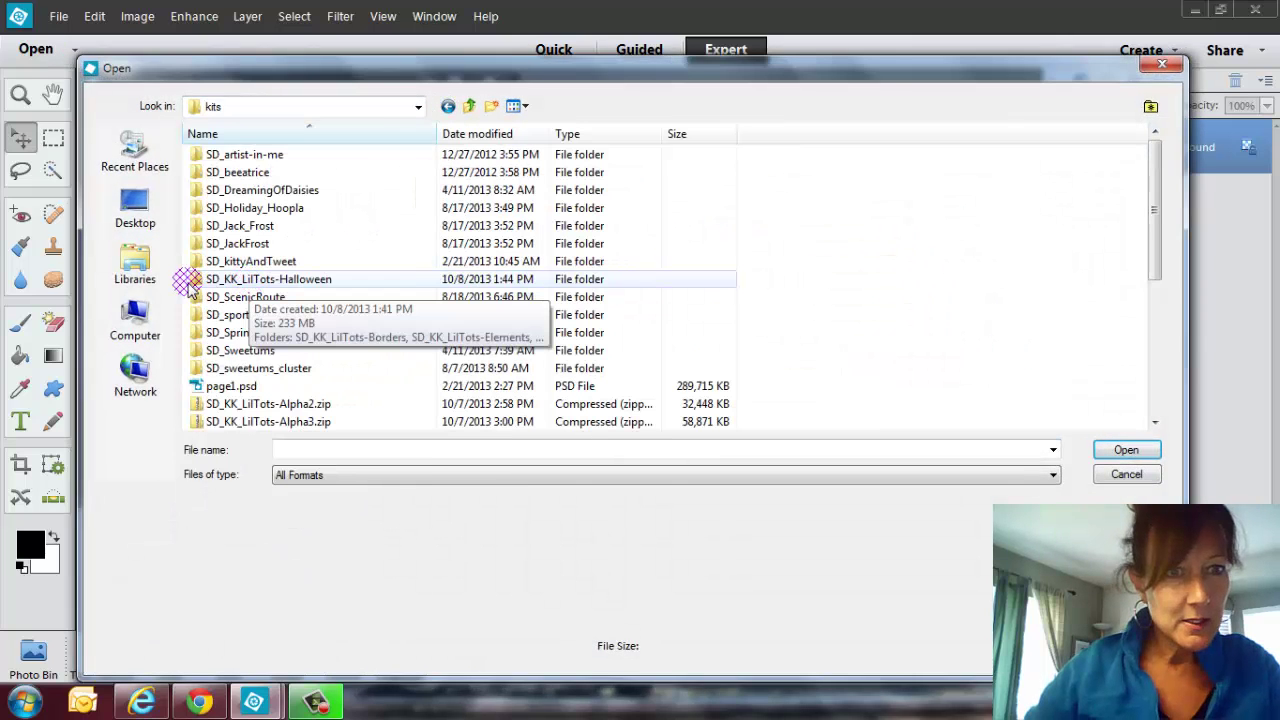
double_click(252, 283)
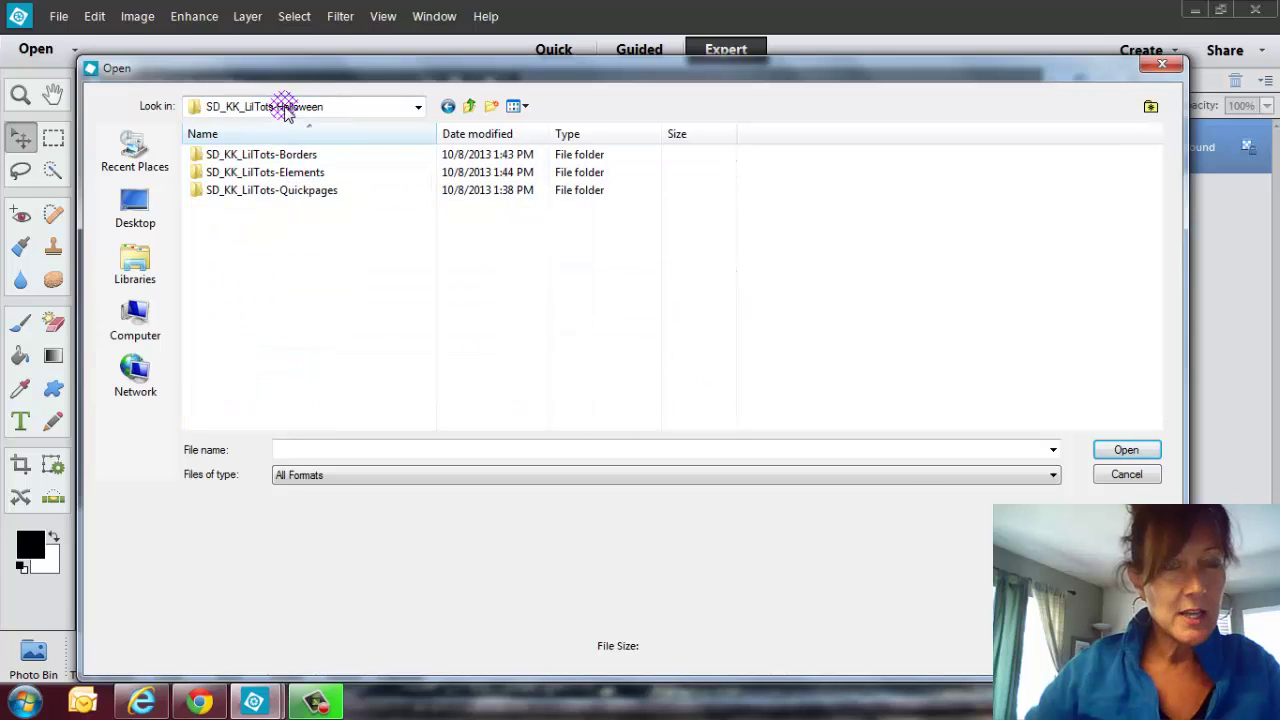
double_click(294, 190)
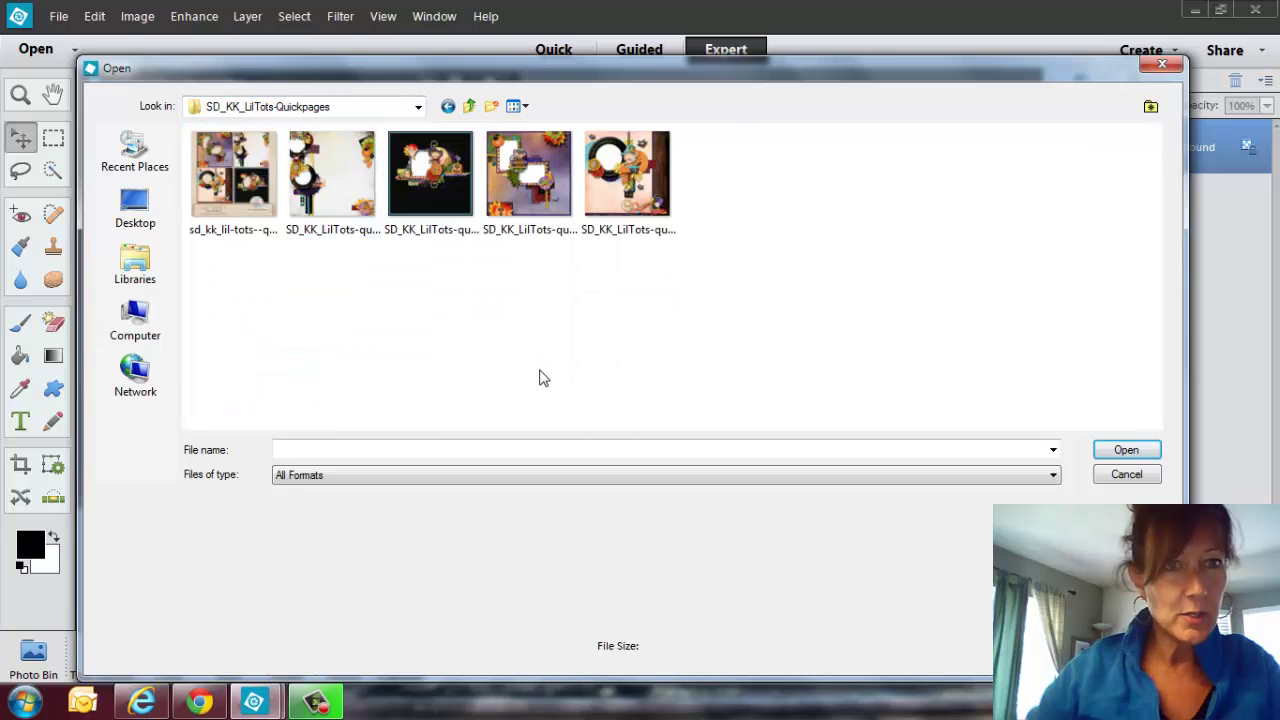
left_click(623, 200)
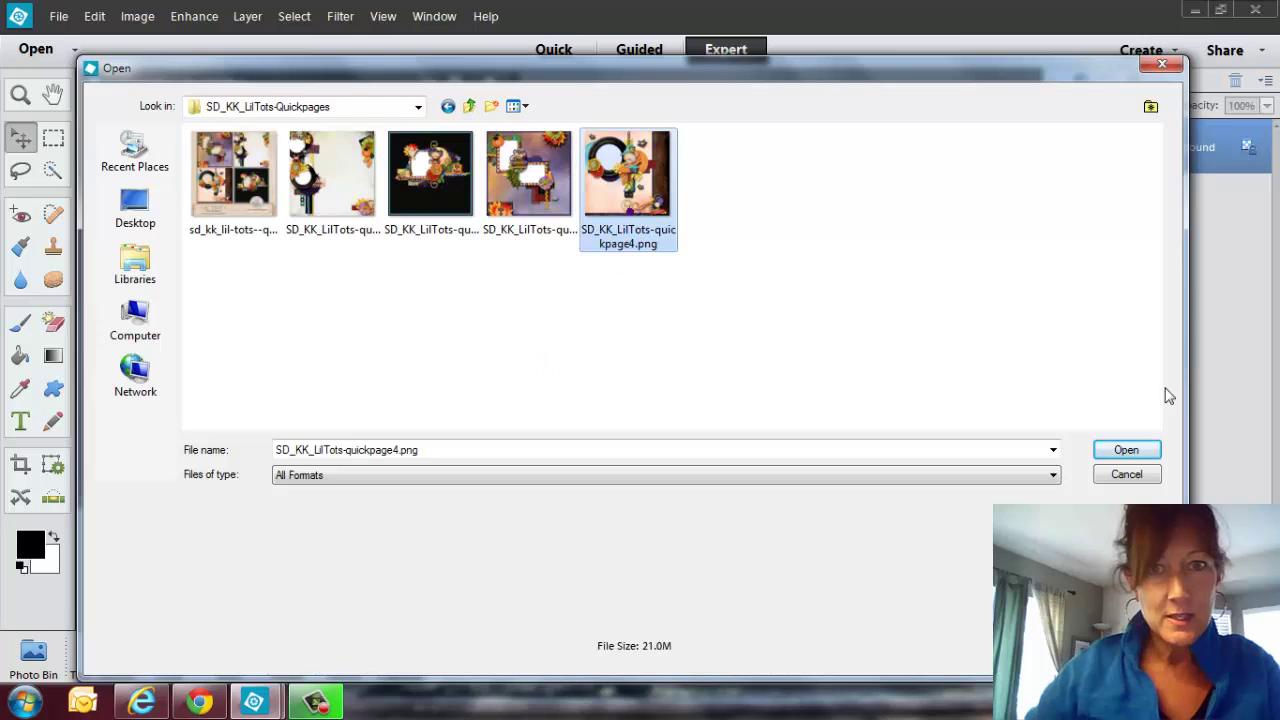
left_click(1124, 449)
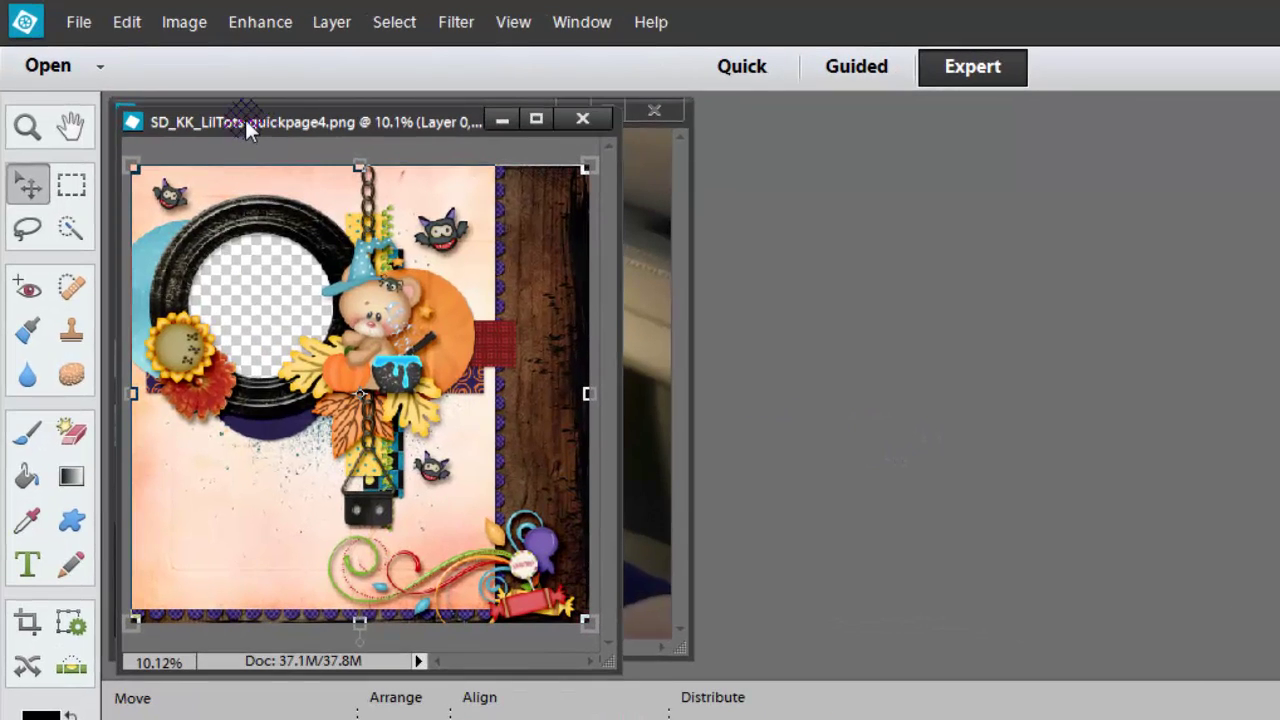
Step: Copy the leo02 puppy onto the quickpage, send it behind the circle frame, and lower it inside
left_click_drag(245, 119, 825, 139)
left_click(450, 378)
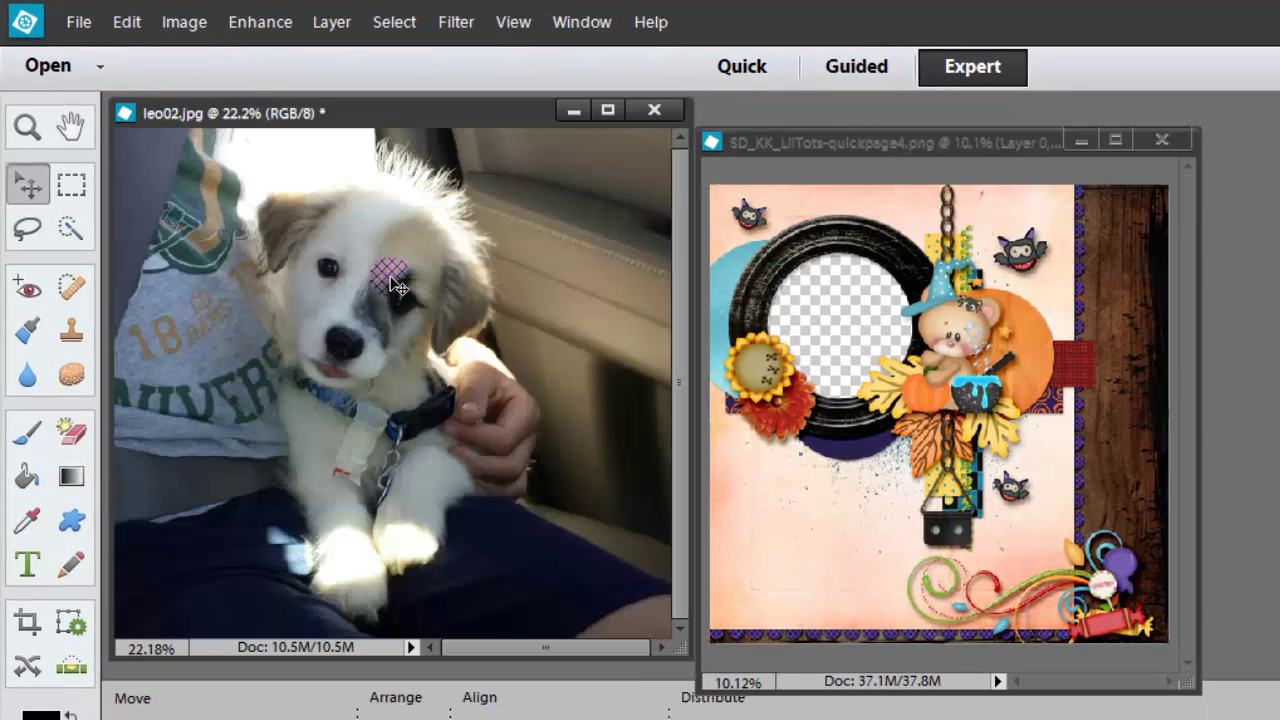
left_click_drag(436, 336, 912, 328)
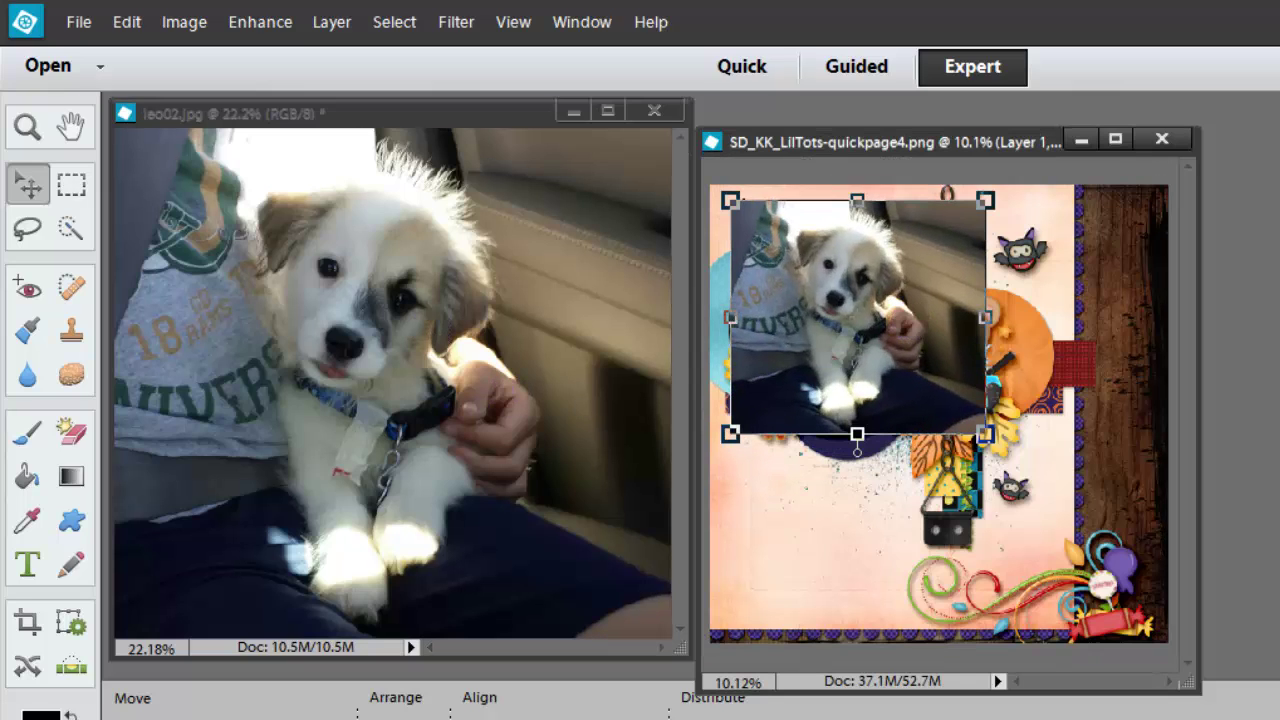
key("ctrl+bracketleft")
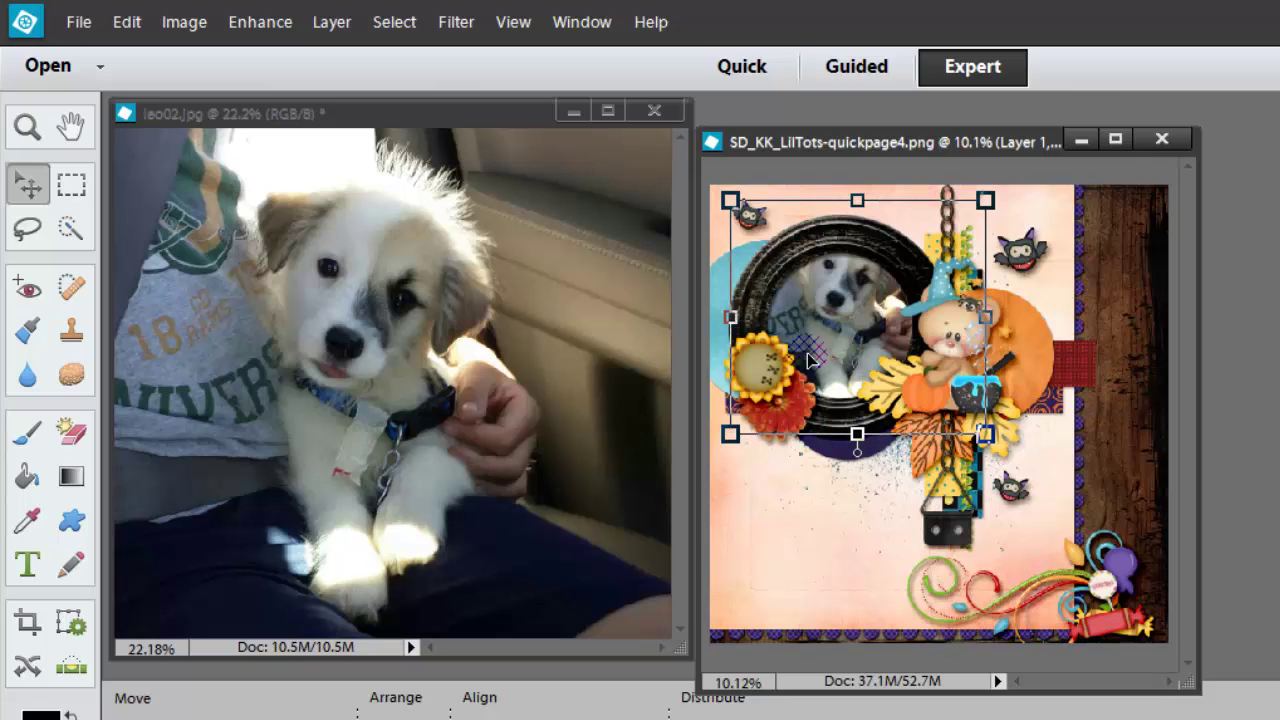
left_click_drag(812, 280, 825, 312)
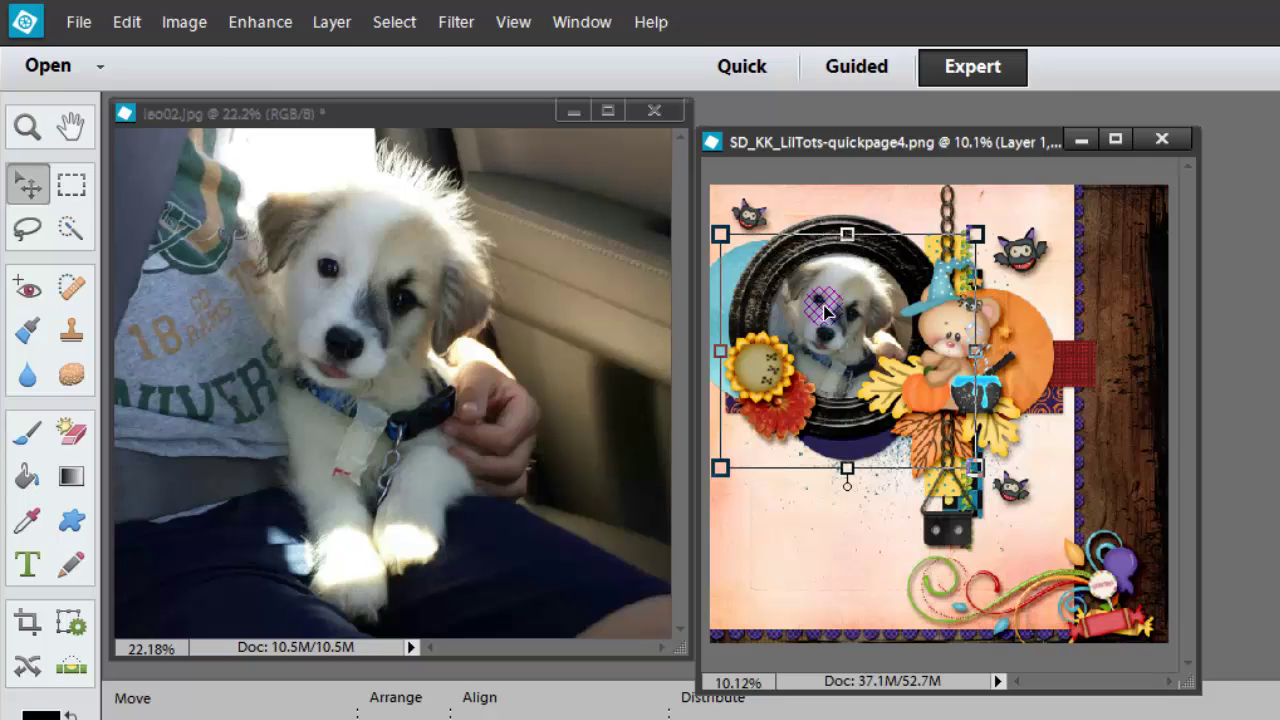
Step: Dock the quickpage as a tab, enlarge its window, and zoom in on it
left_click_drag(851, 163, 300, 115)
left_click_drag(545, 556, 614, 600)
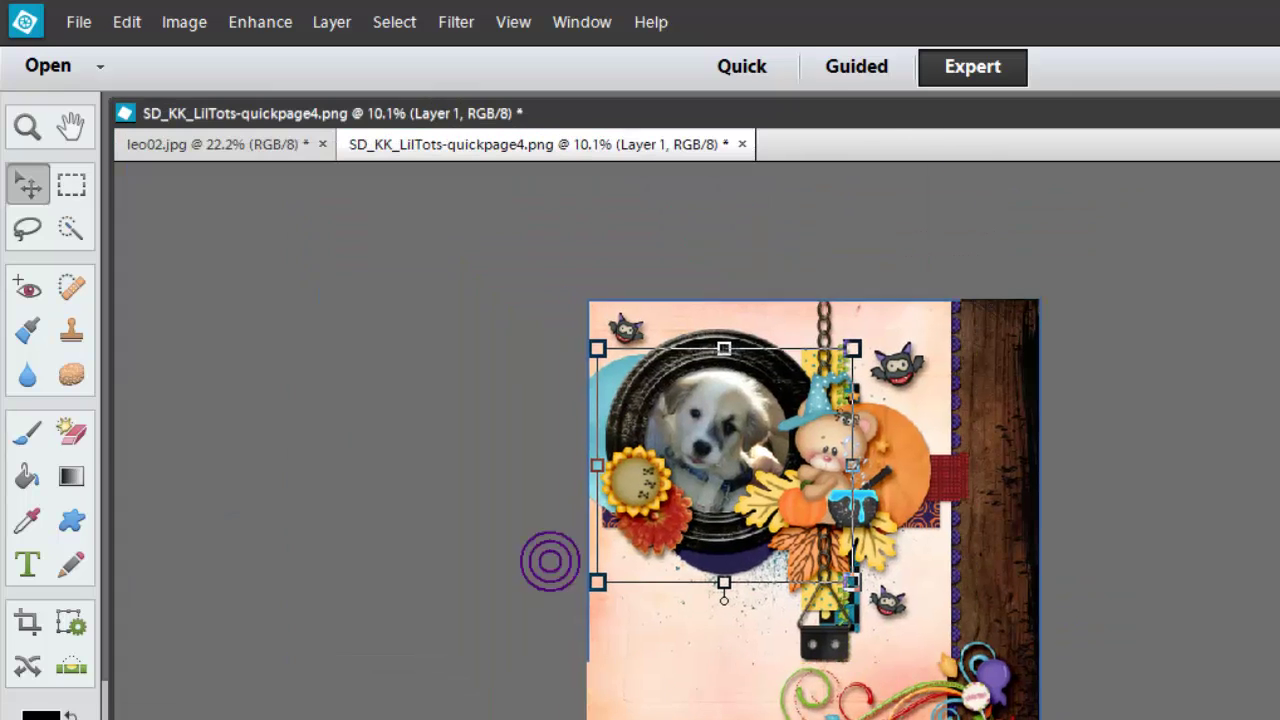
left_click(27, 126)
left_click(810, 526)
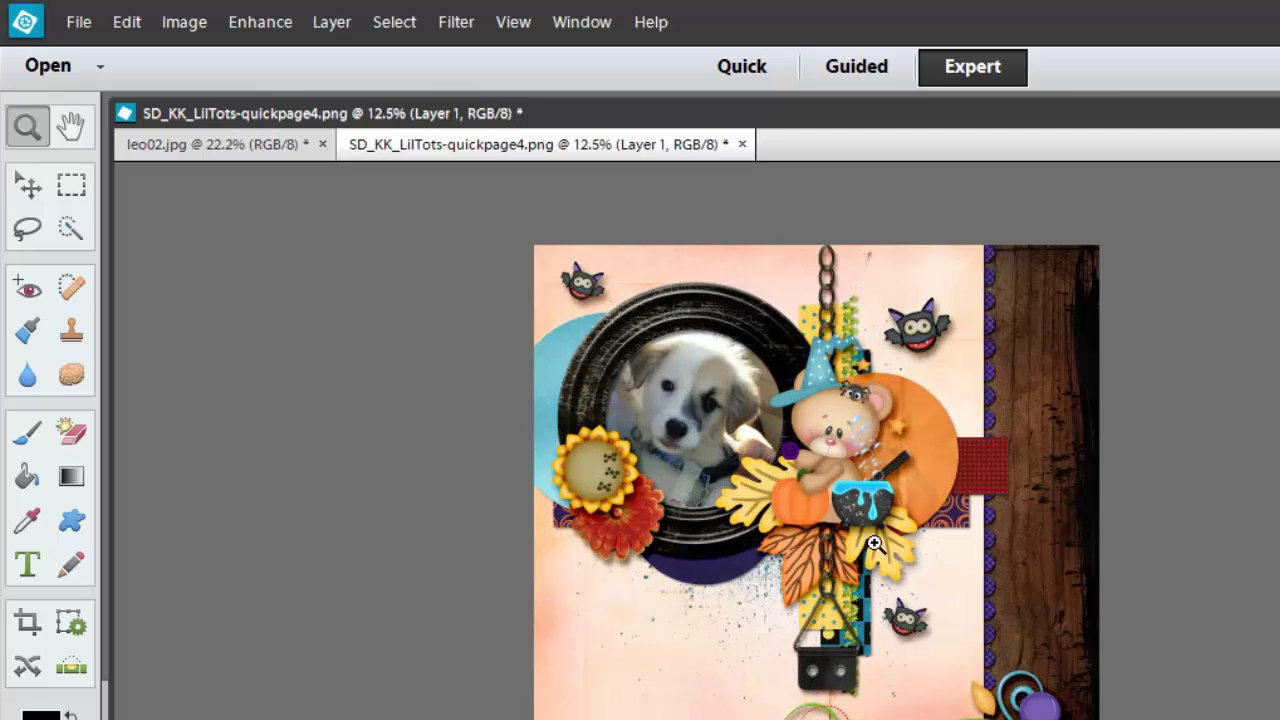
left_click(864, 620)
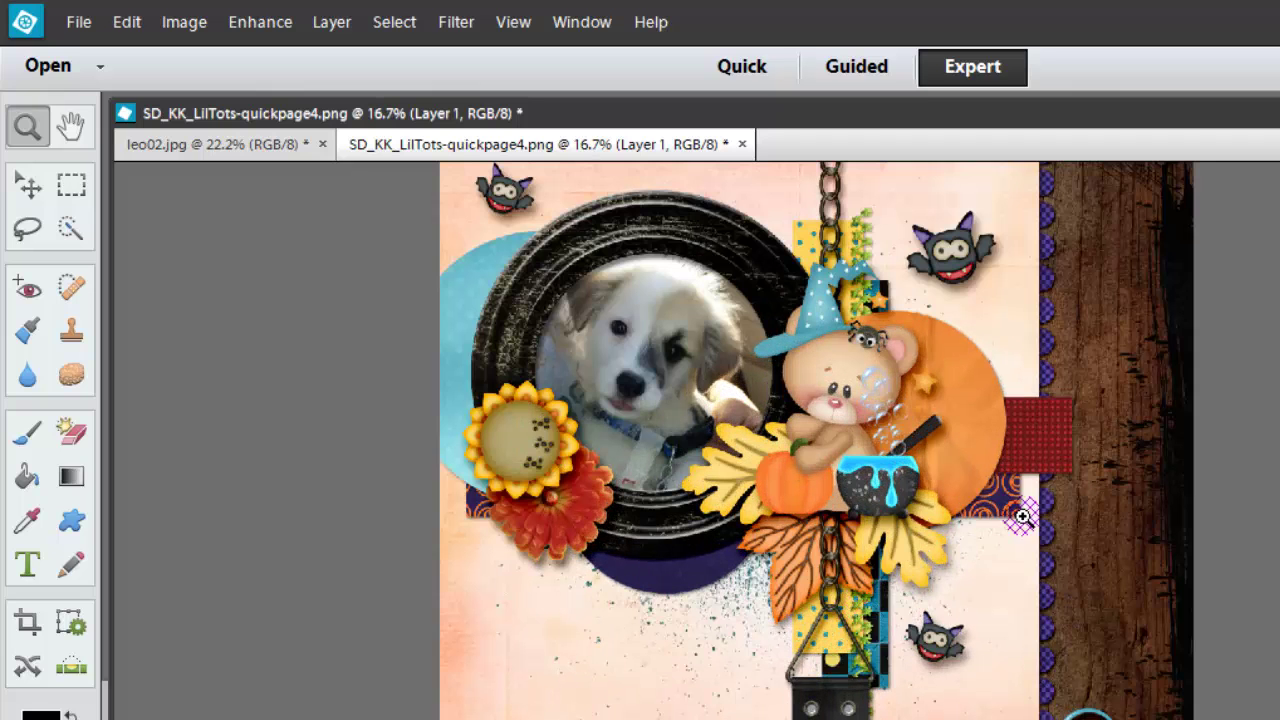
Step: Browse to the SD_KK_LilTots-Halloween > SD_KK_LilTots-Elements folder in the Open dialog
left_click(79, 22)
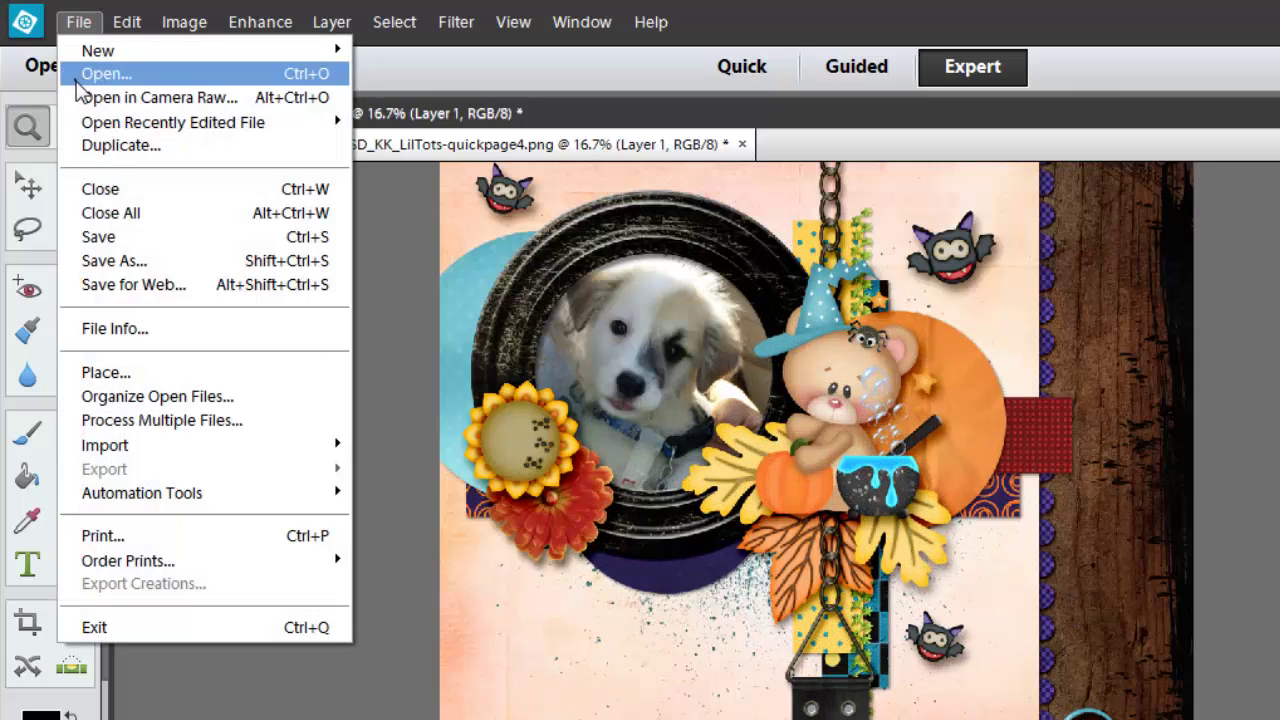
left_click(78, 76)
left_click(561, 143)
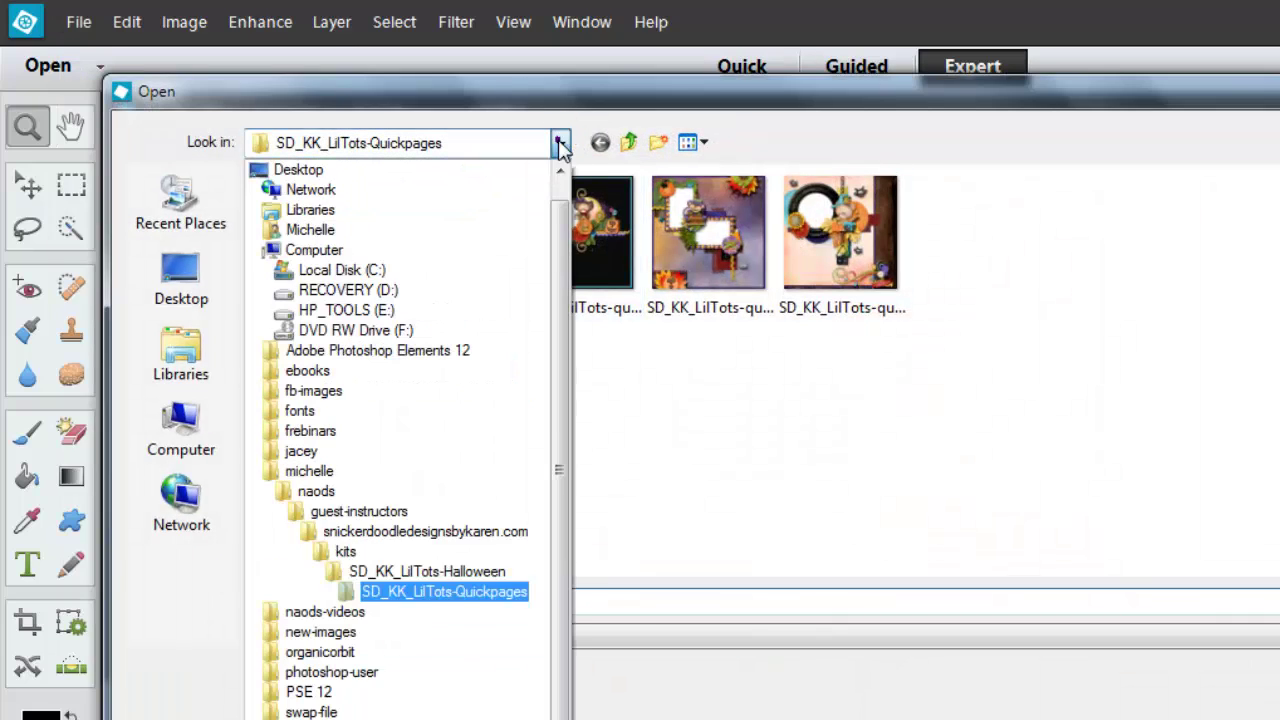
left_click(395, 571)
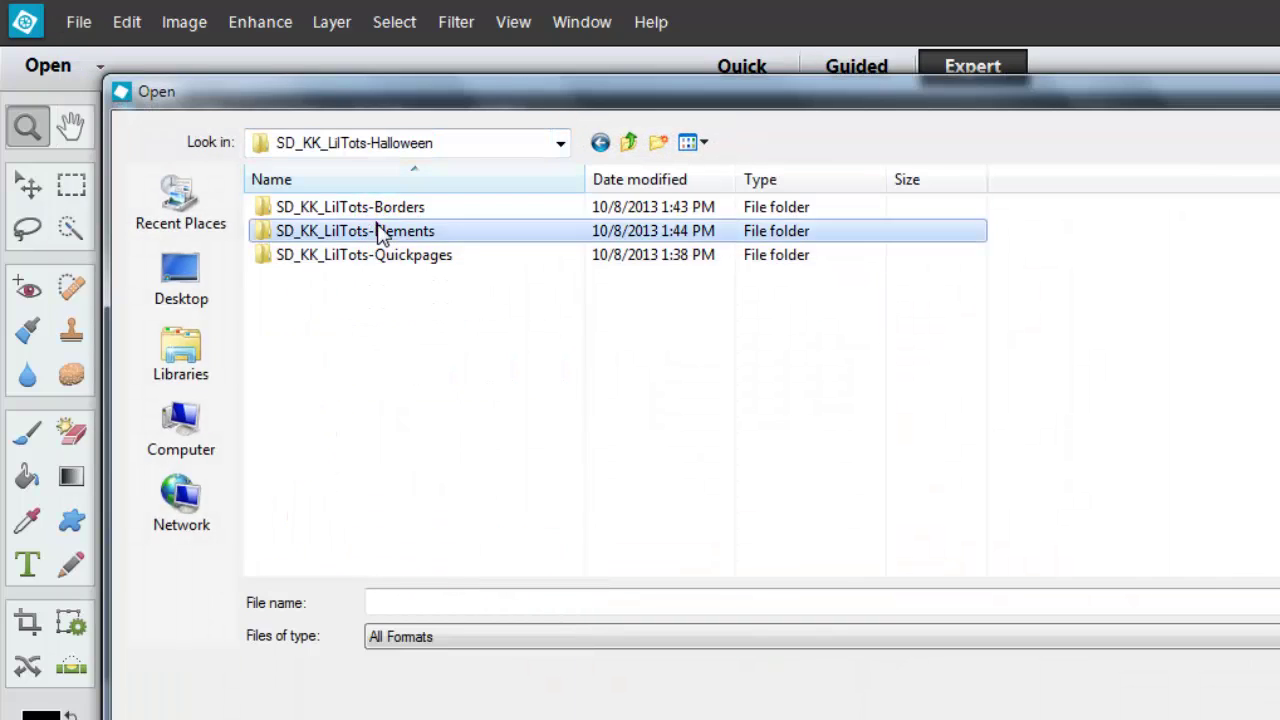
double_click(380, 231)
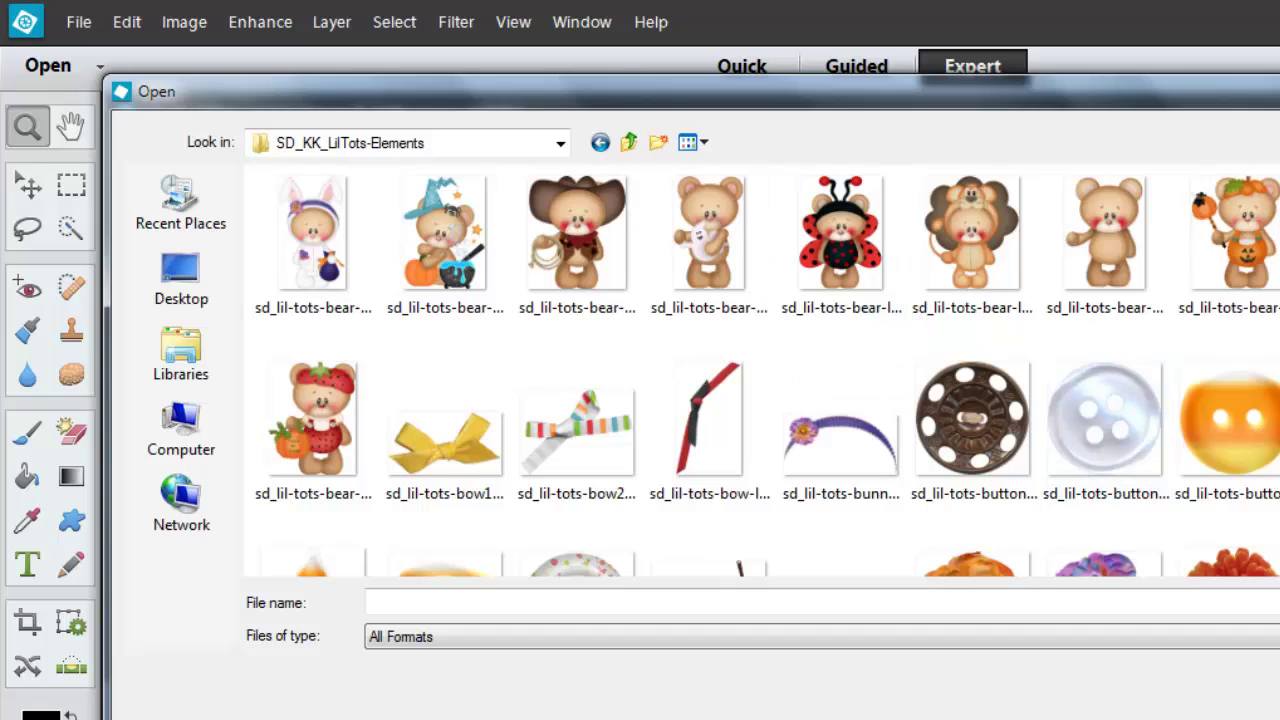
Step: Show thumbnails as Extra large icons and open sd_lil-tots-flower5.png
left_click(703, 143)
left_click(740, 173)
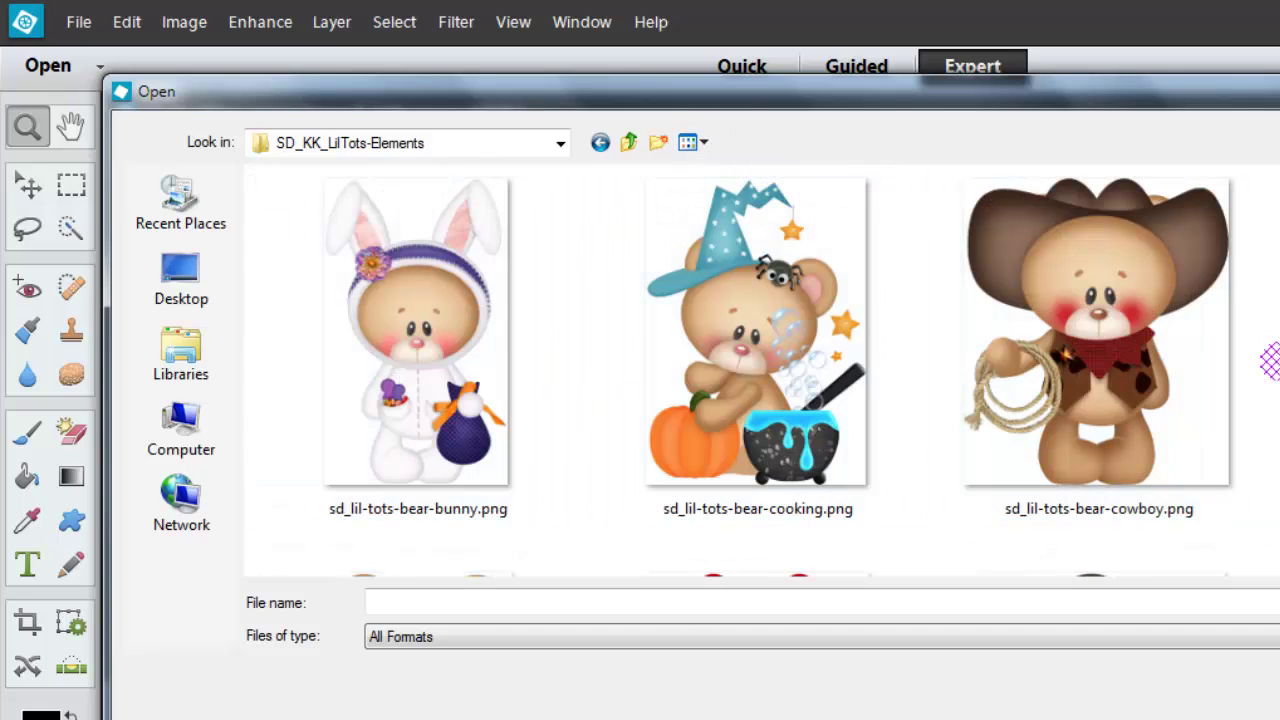
scroll(760, 370, "down", 3)
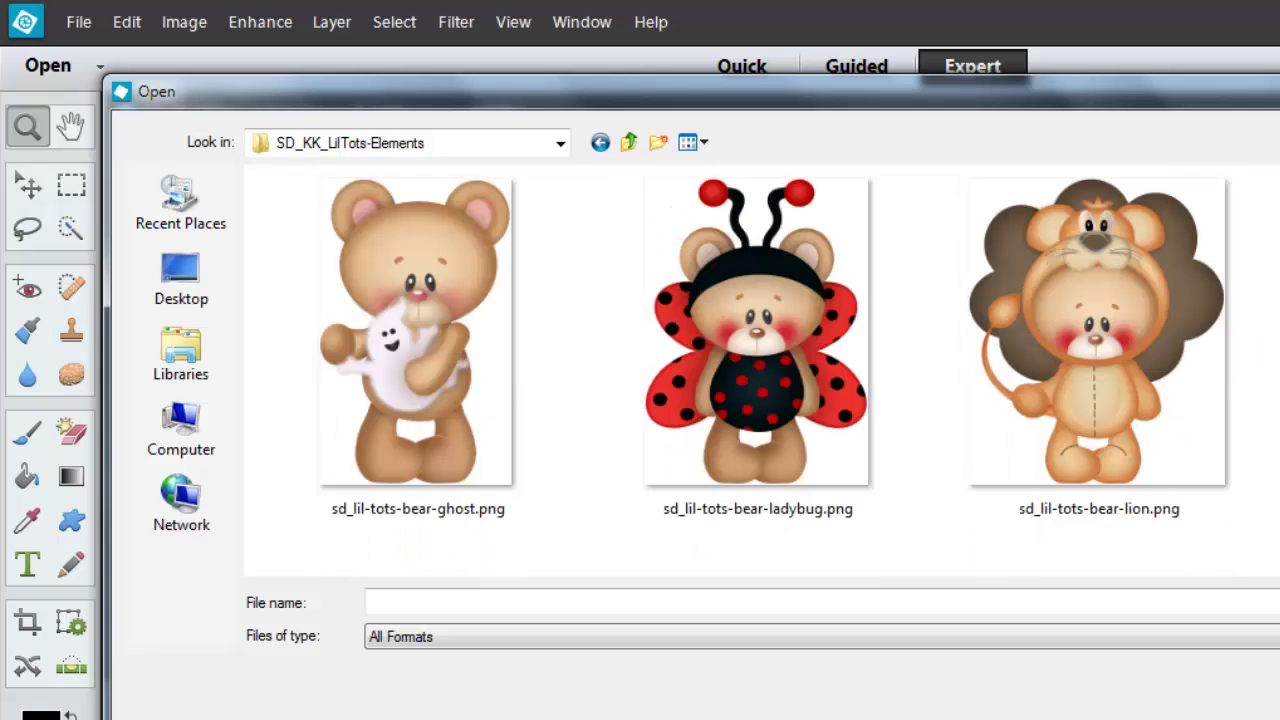
scroll(760, 370, "down", 3)
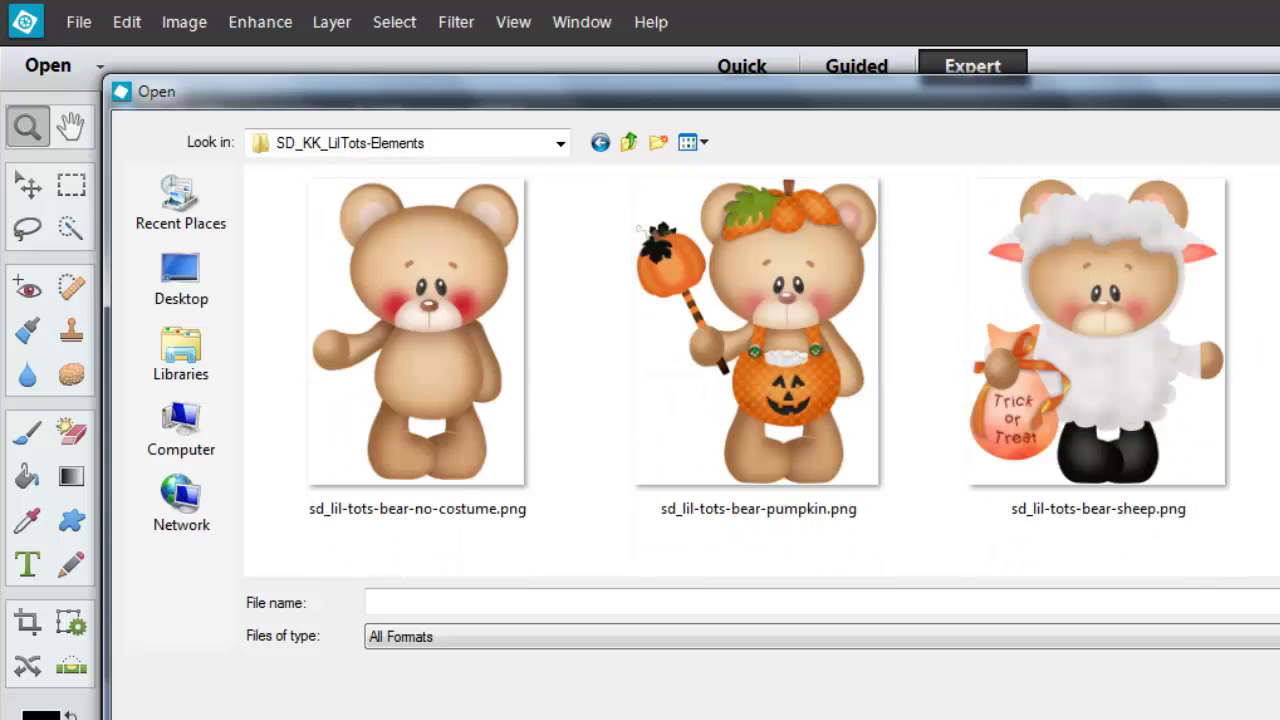
scroll(760, 370, "down", 6)
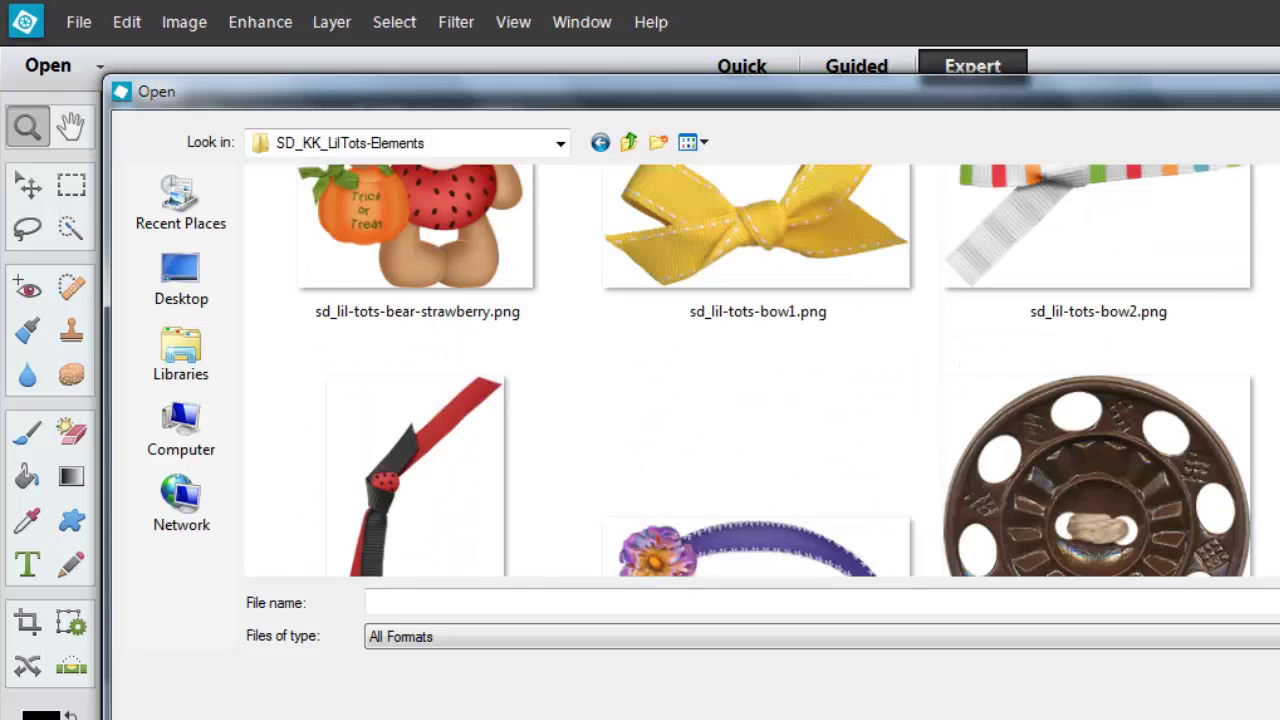
scroll(760, 370, "down", 9)
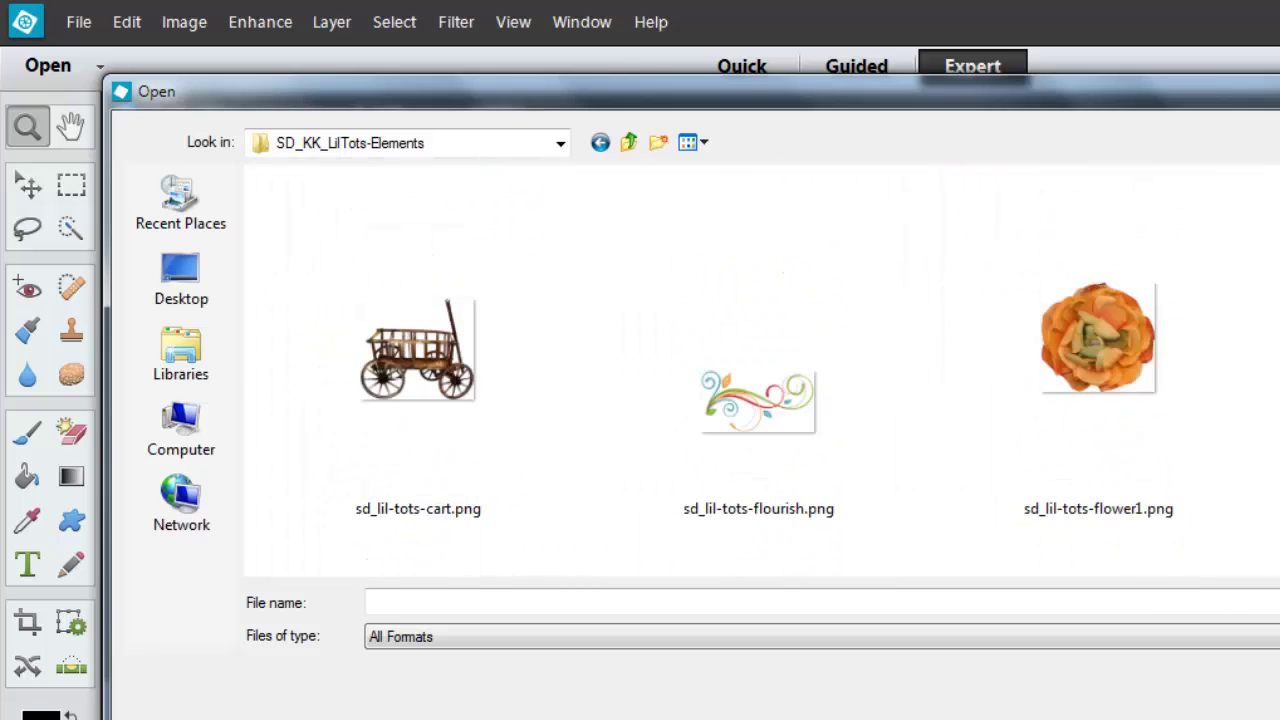
scroll(760, 370, "down", 5)
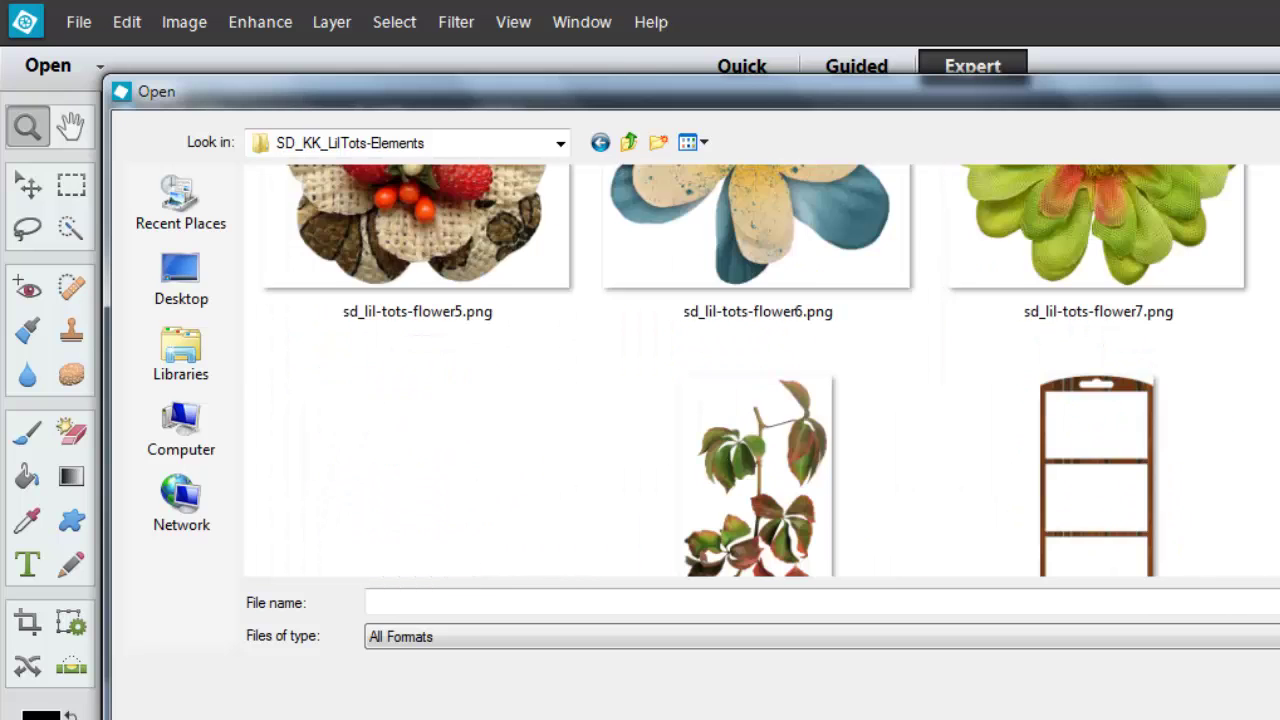
scroll(491, 443, "up", 2)
left_click(491, 443)
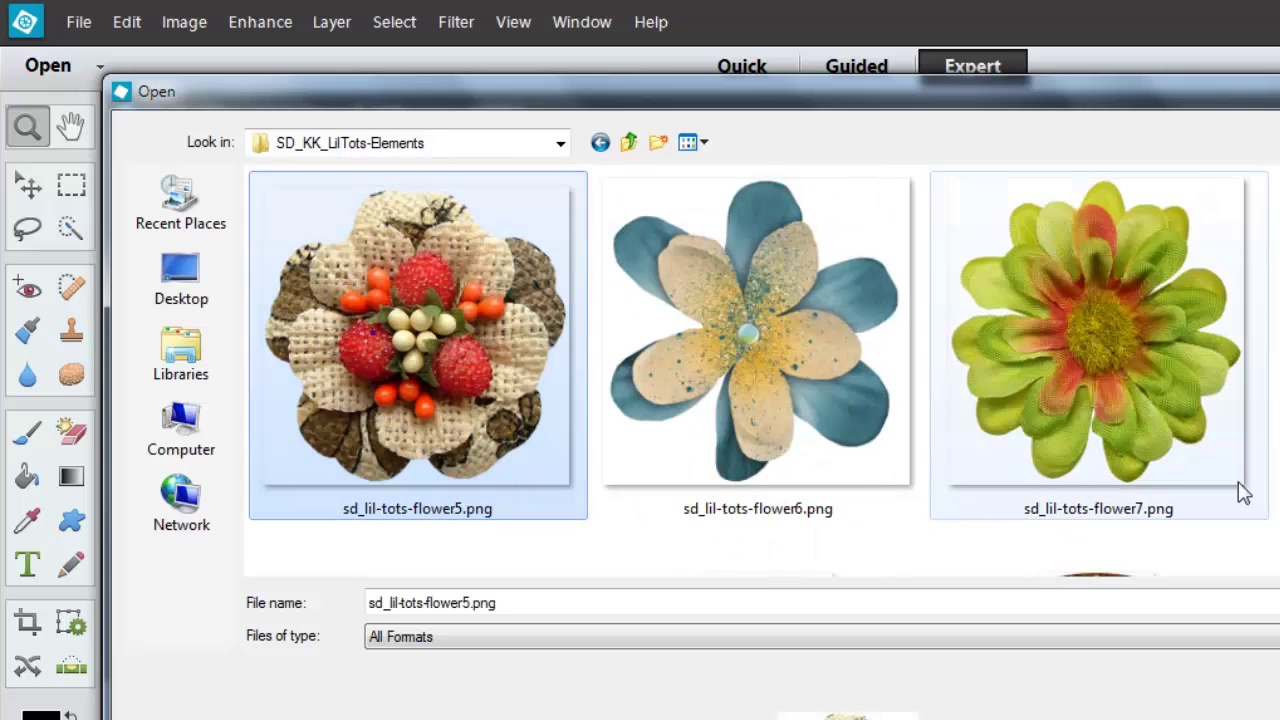
key("Return")
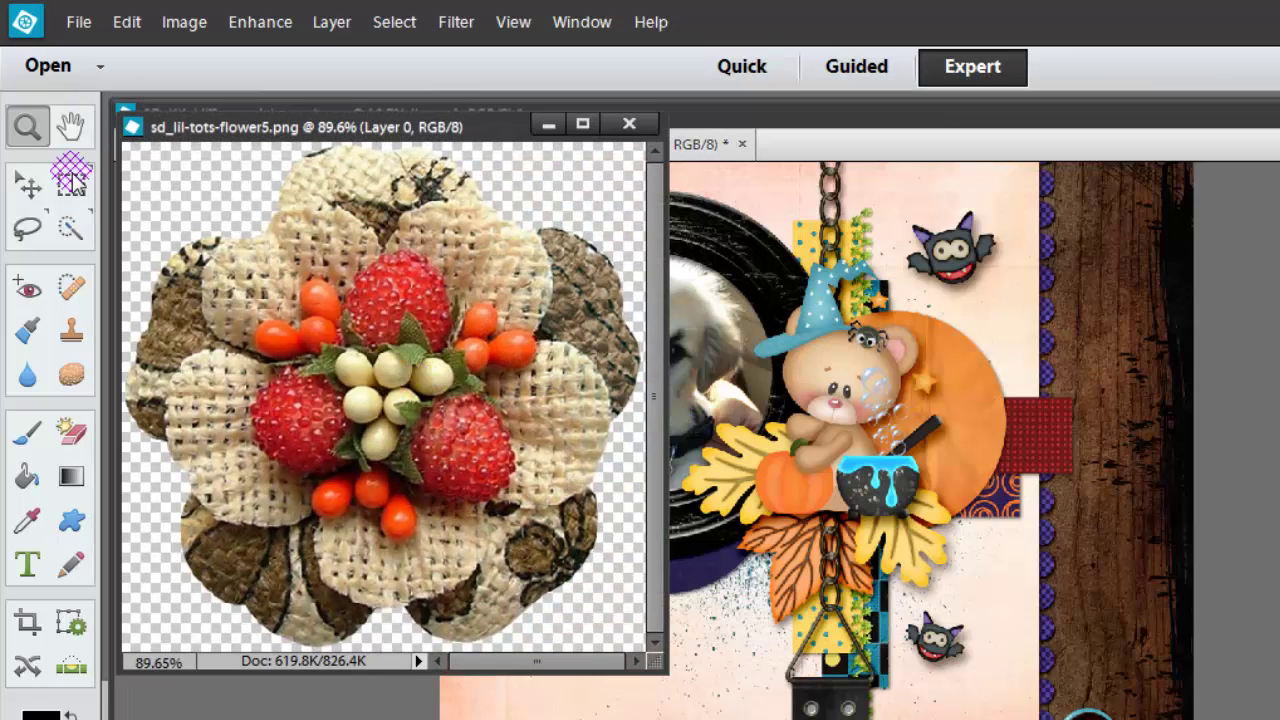
Step: Copy the flower5 burlap flower onto the quickpage, enlarge it, and place it bottom-left below the frame
left_click(28, 184)
left_click_drag(380, 394, 818, 518)
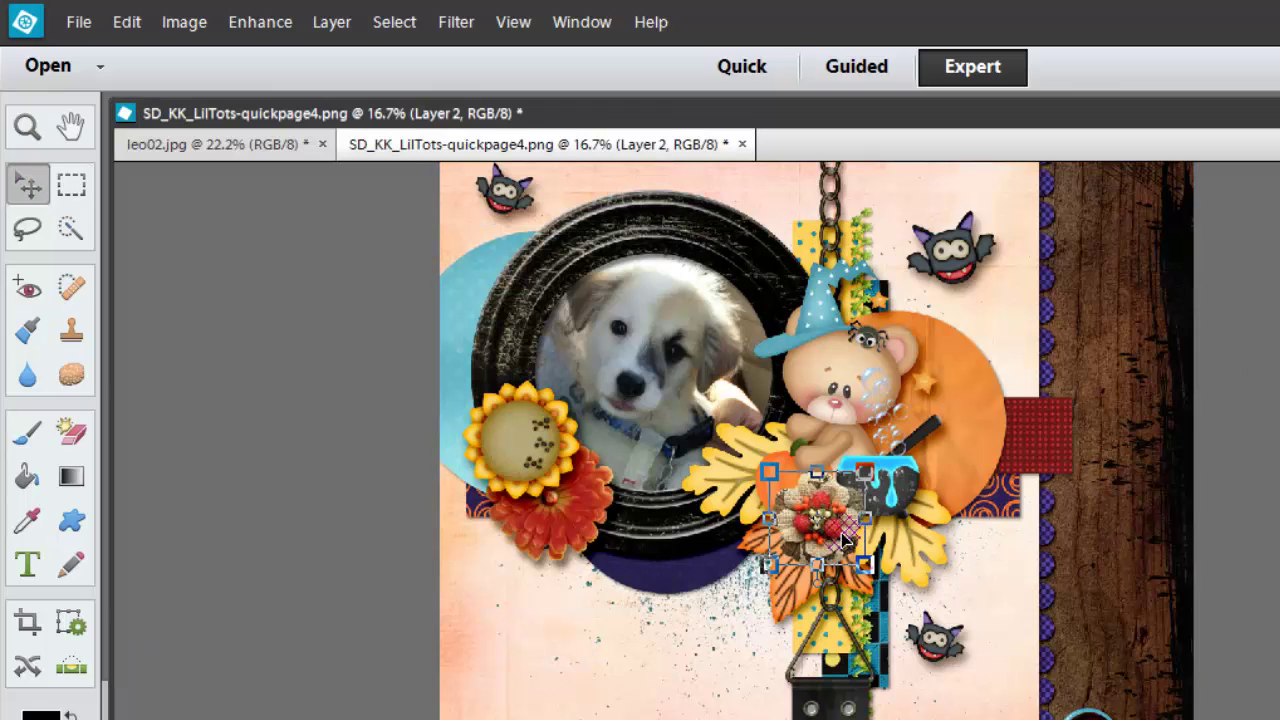
left_click_drag(818, 518, 776, 502)
left_click_drag(630, 645, 611, 719)
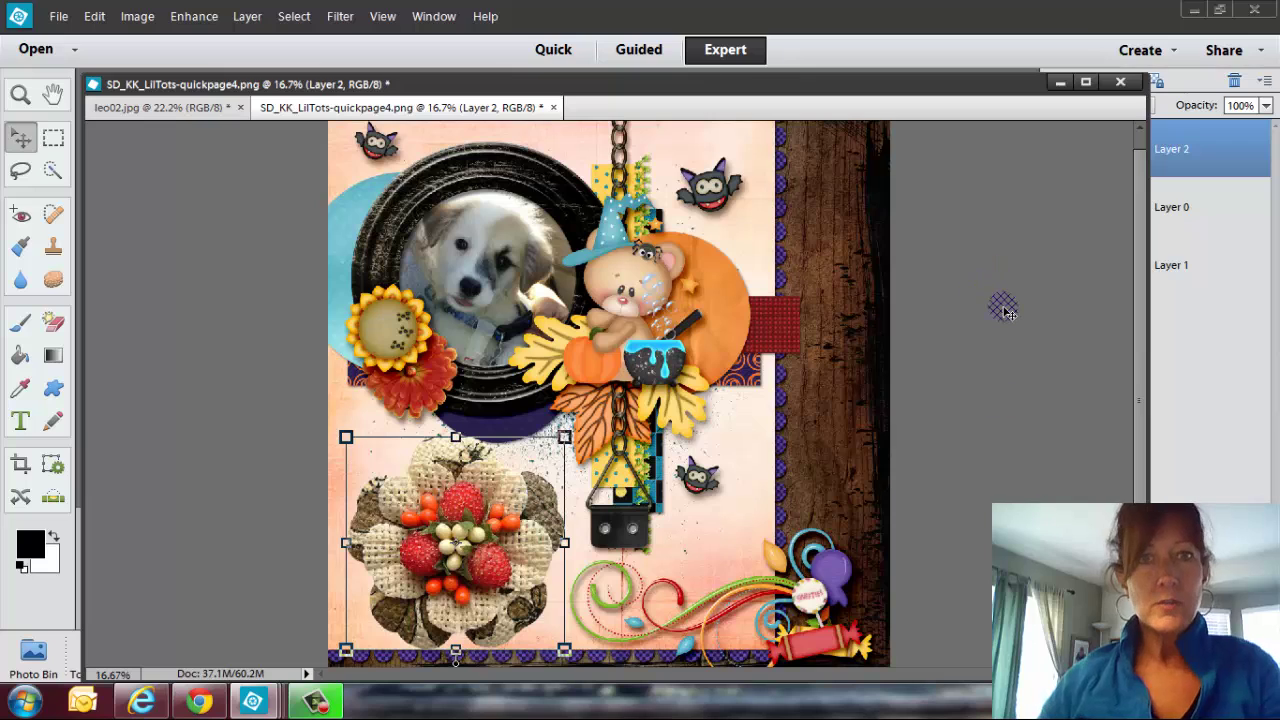
left_click_drag(1004, 312, 506, 294)
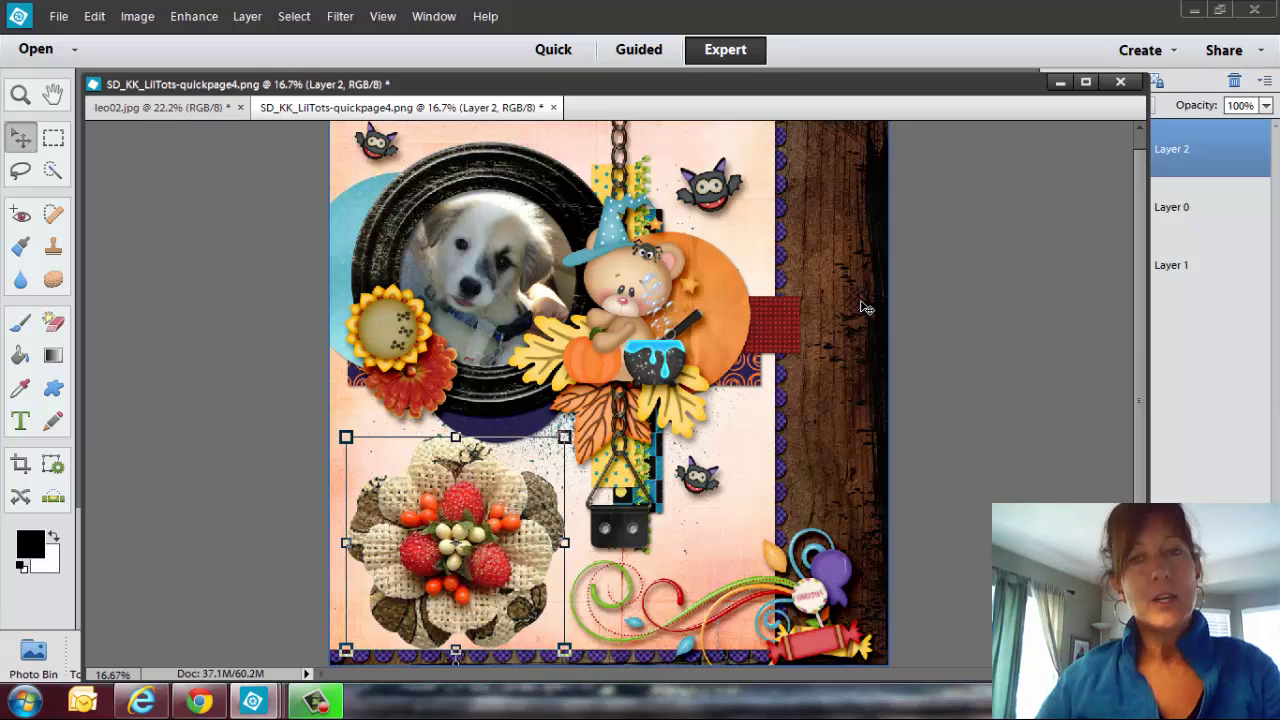
Step: Close the quickpage without saving, then close the flower5 document
left_click(1120, 81)
left_click(639, 286)
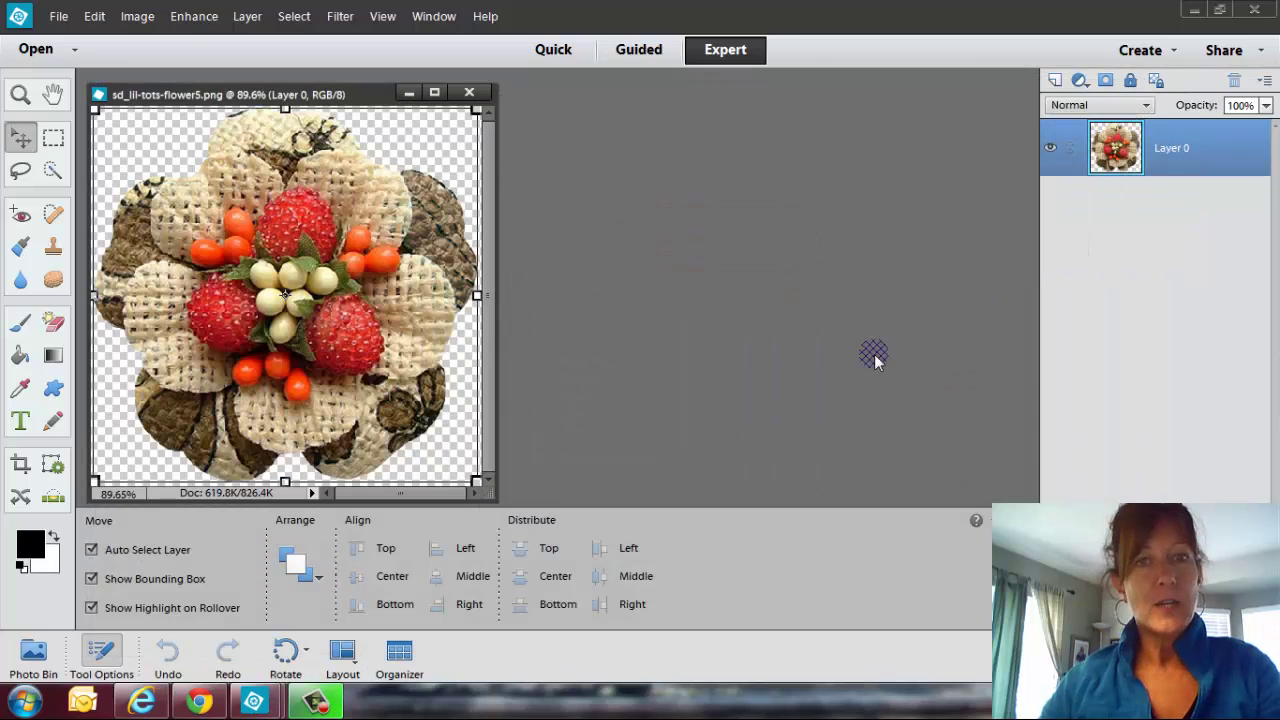
left_click(467, 92)
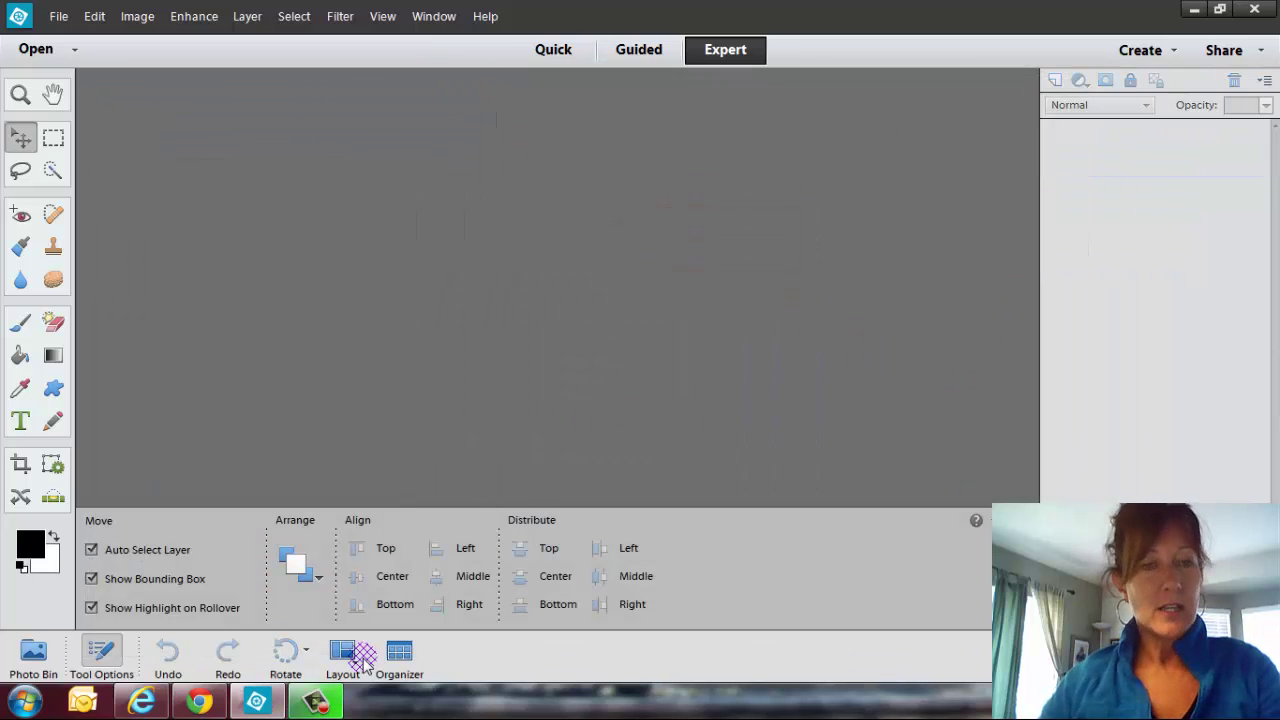